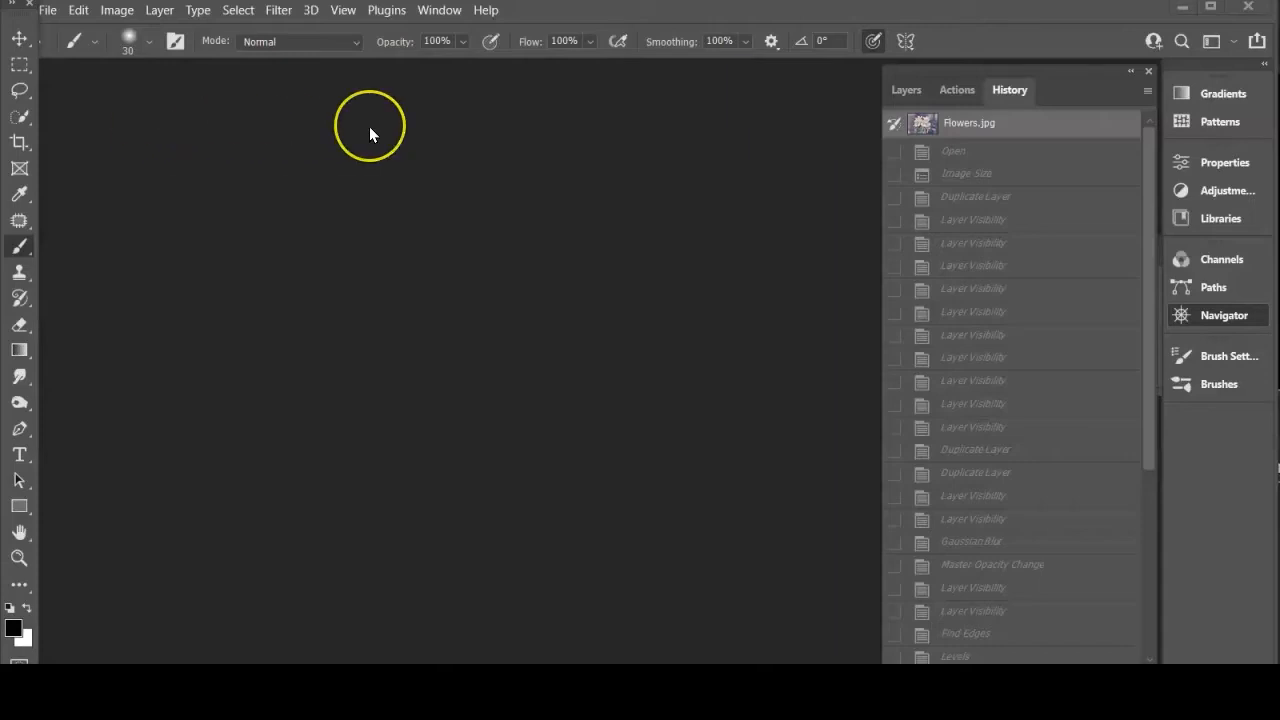
left_click(18, 120)
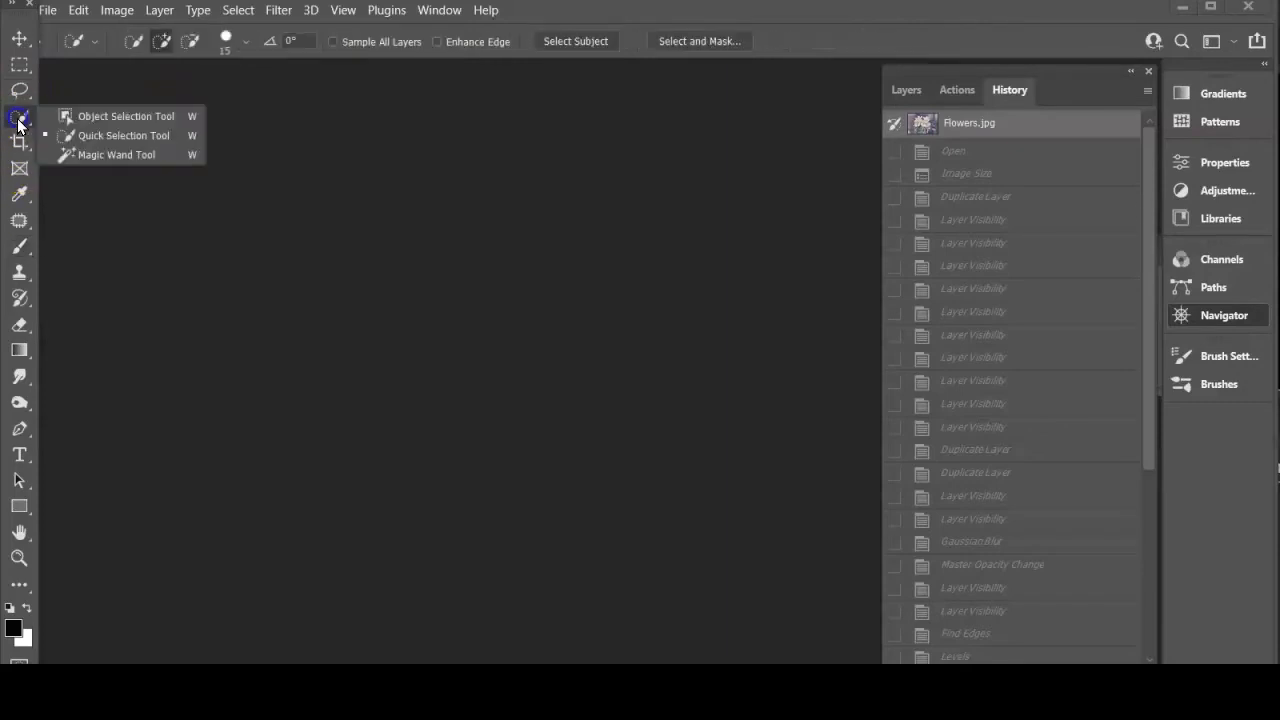
left_click(18, 194)
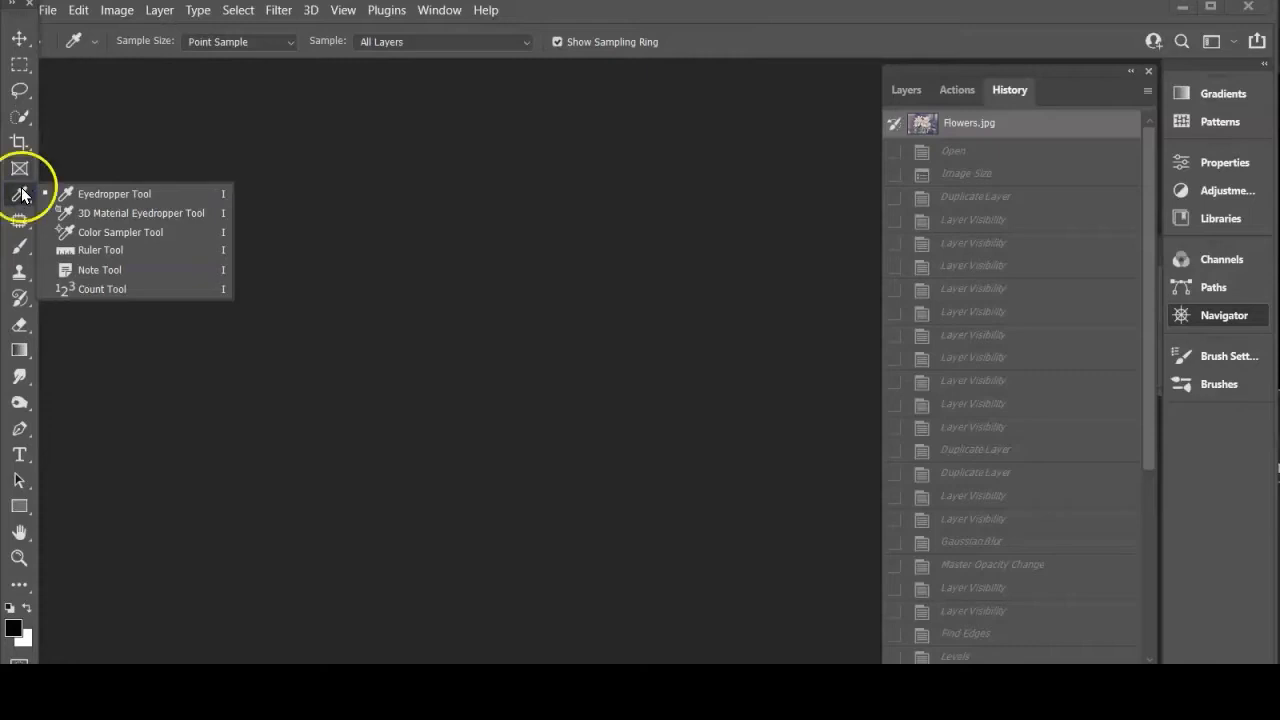
left_click(18, 349)
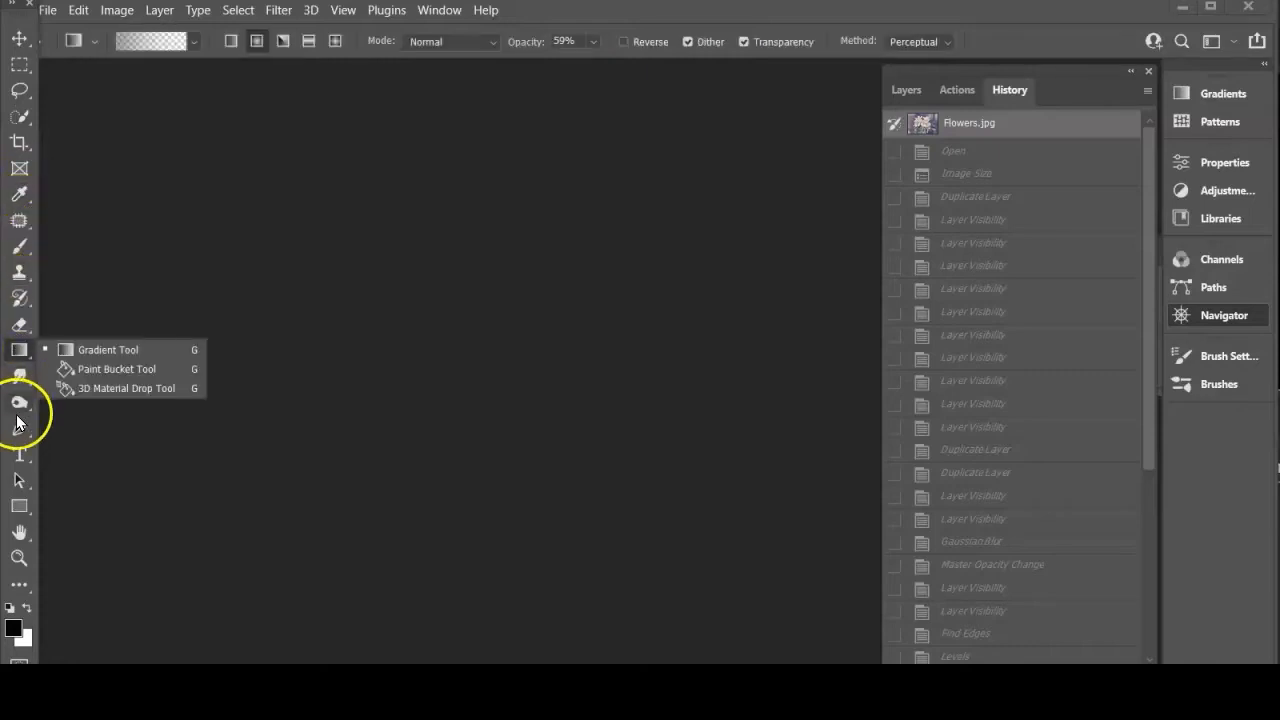
left_click(19, 456)
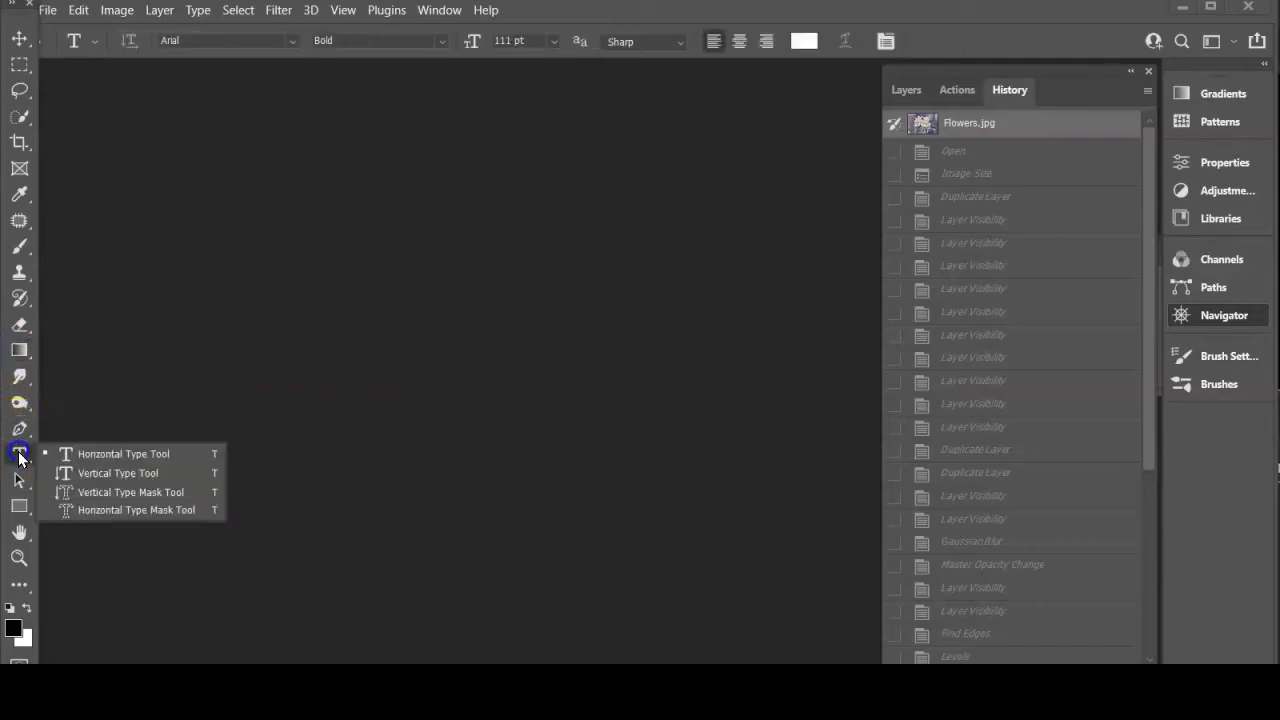
left_click(90, 222)
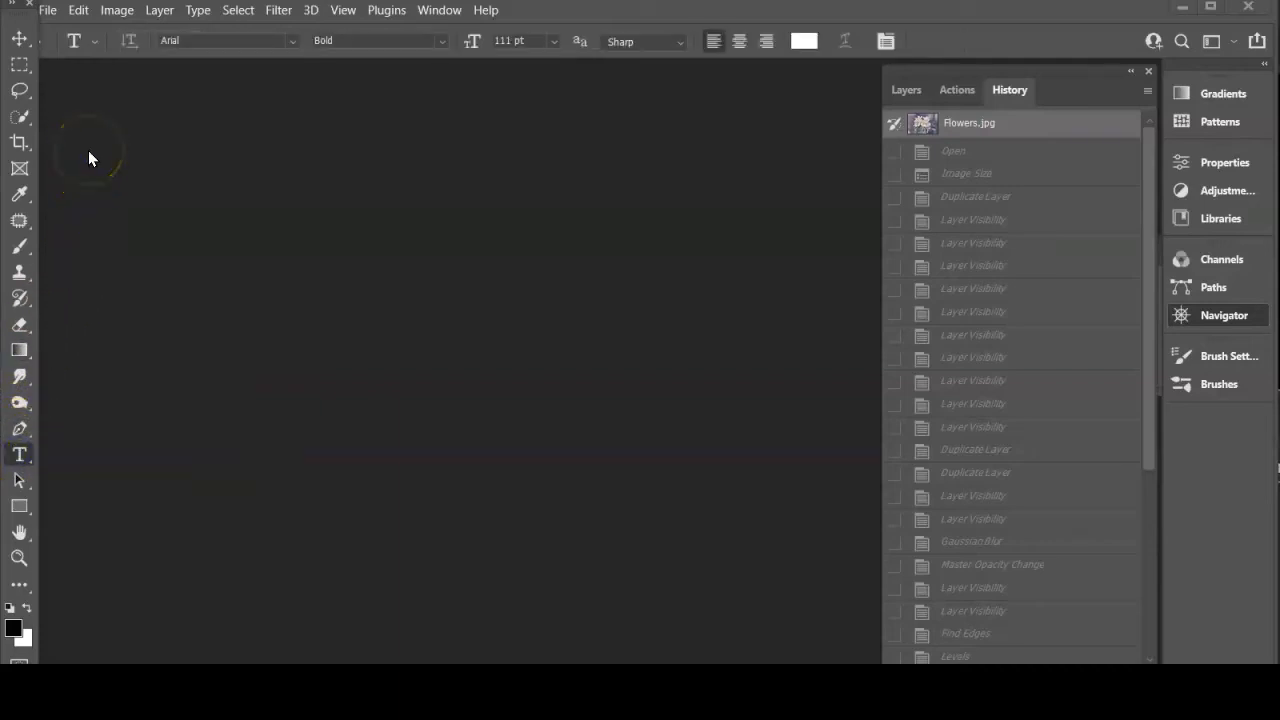
left_click(13, 248)
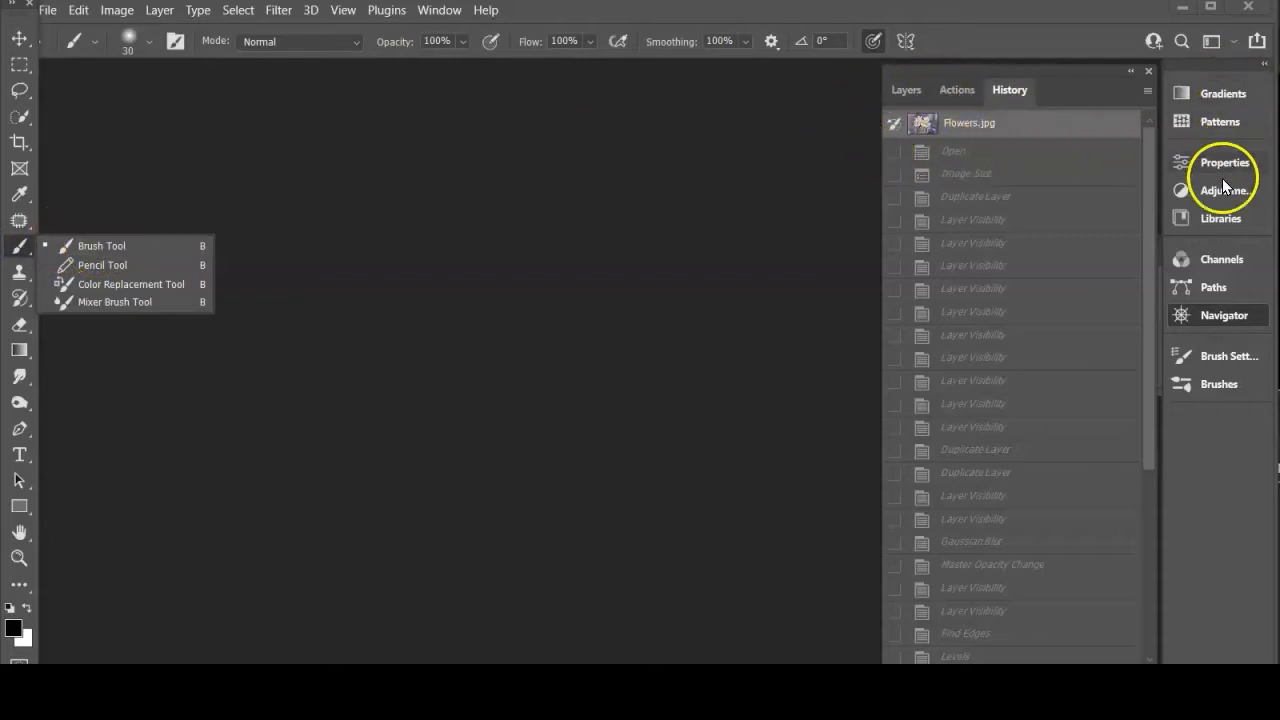
left_click(428, 12)
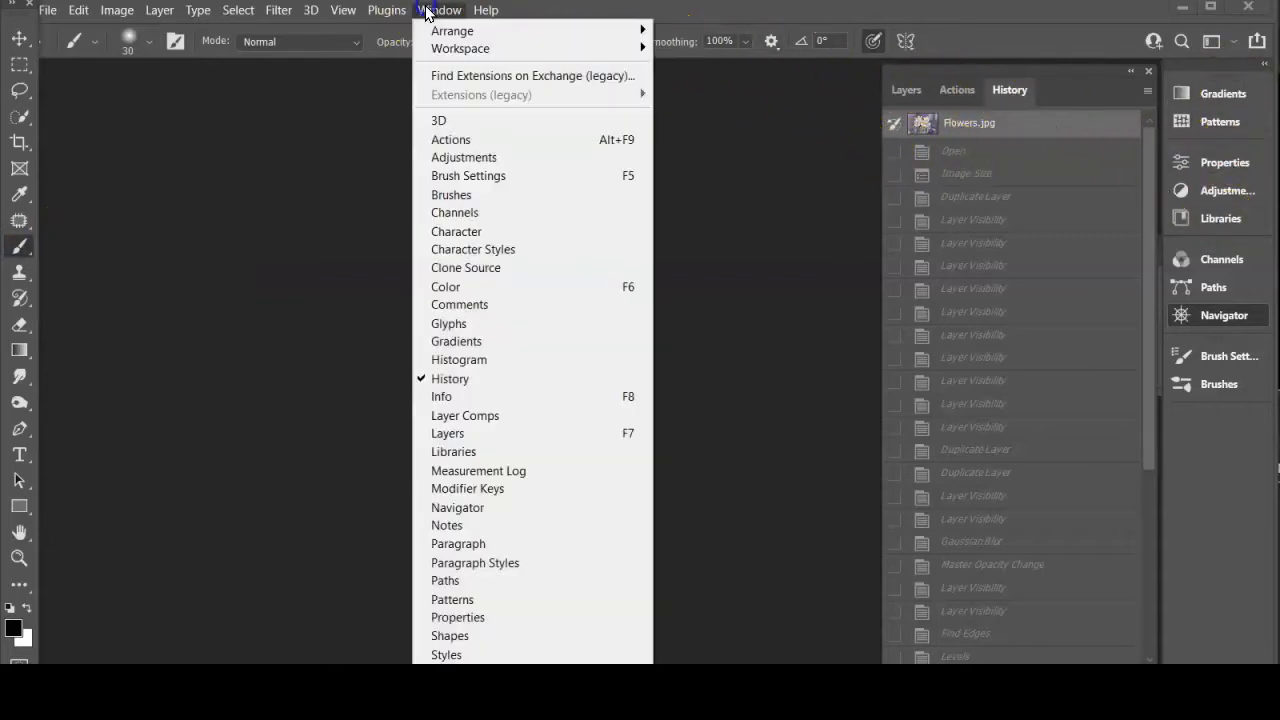
left_click(428, 12)
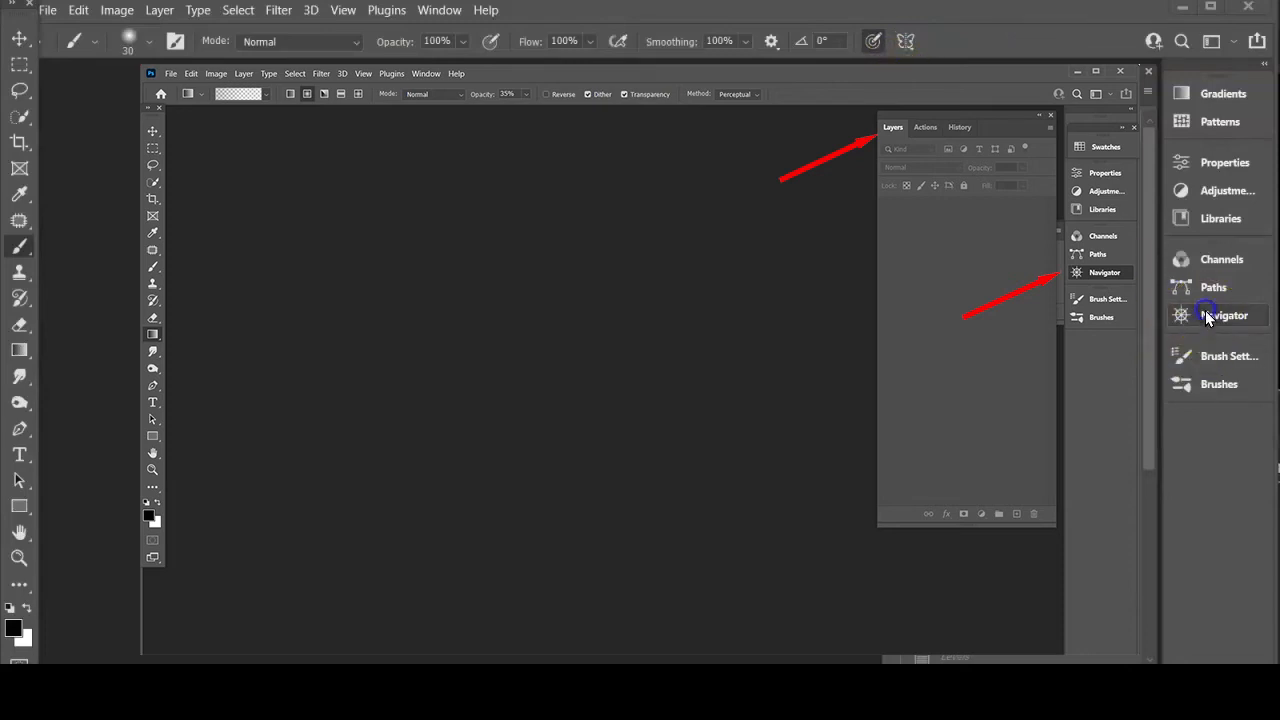
Check the Navigator preview and display the layer list in place of the history states
left_click(1205, 312)
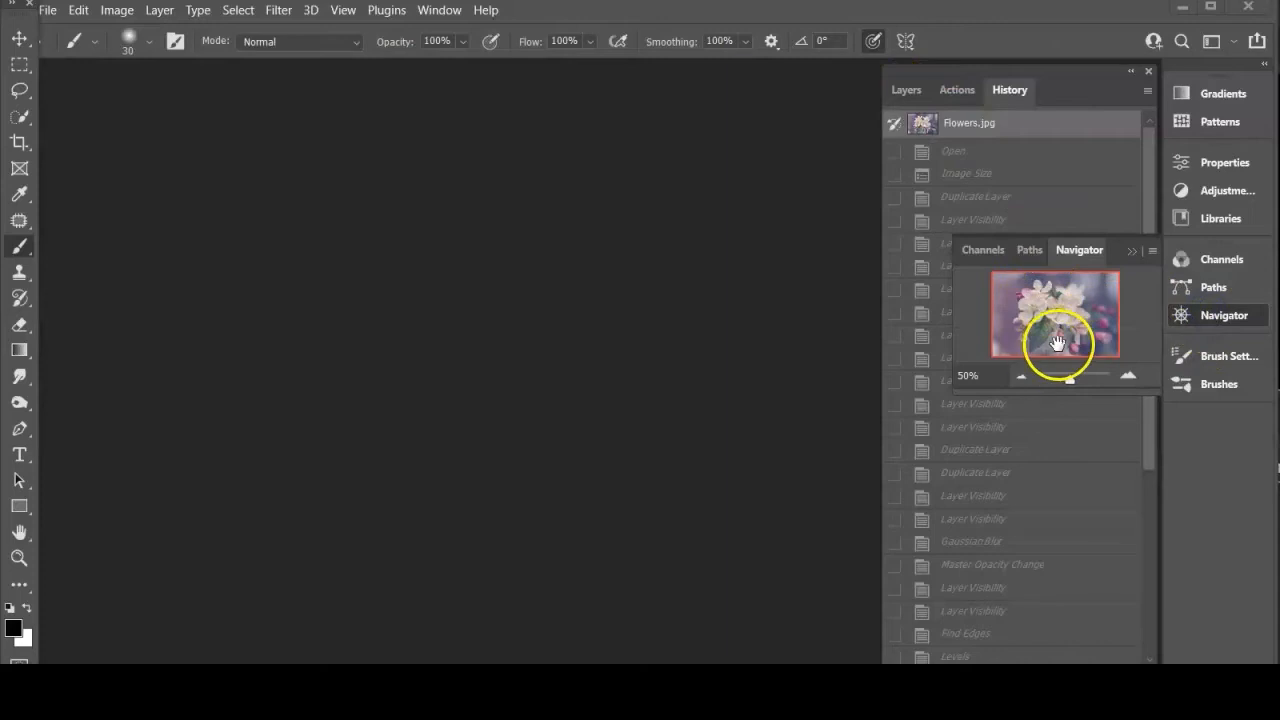
left_click(904, 91)
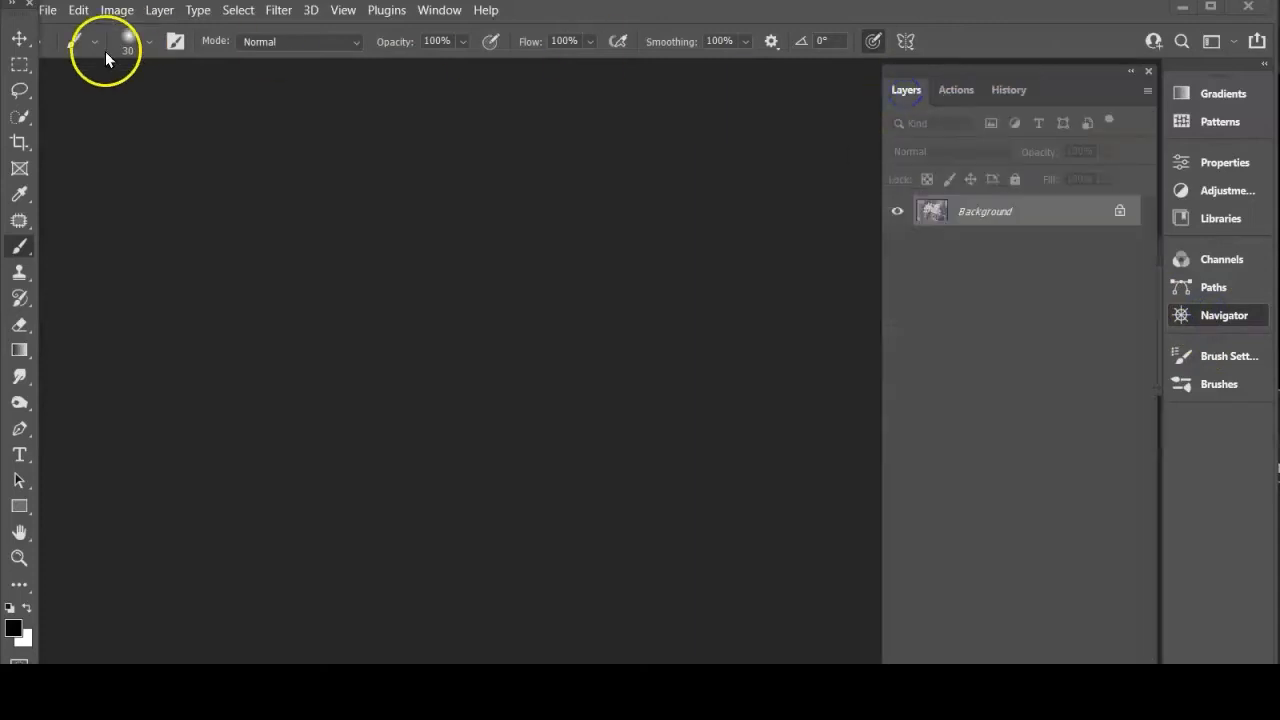
left_click(432, 11)
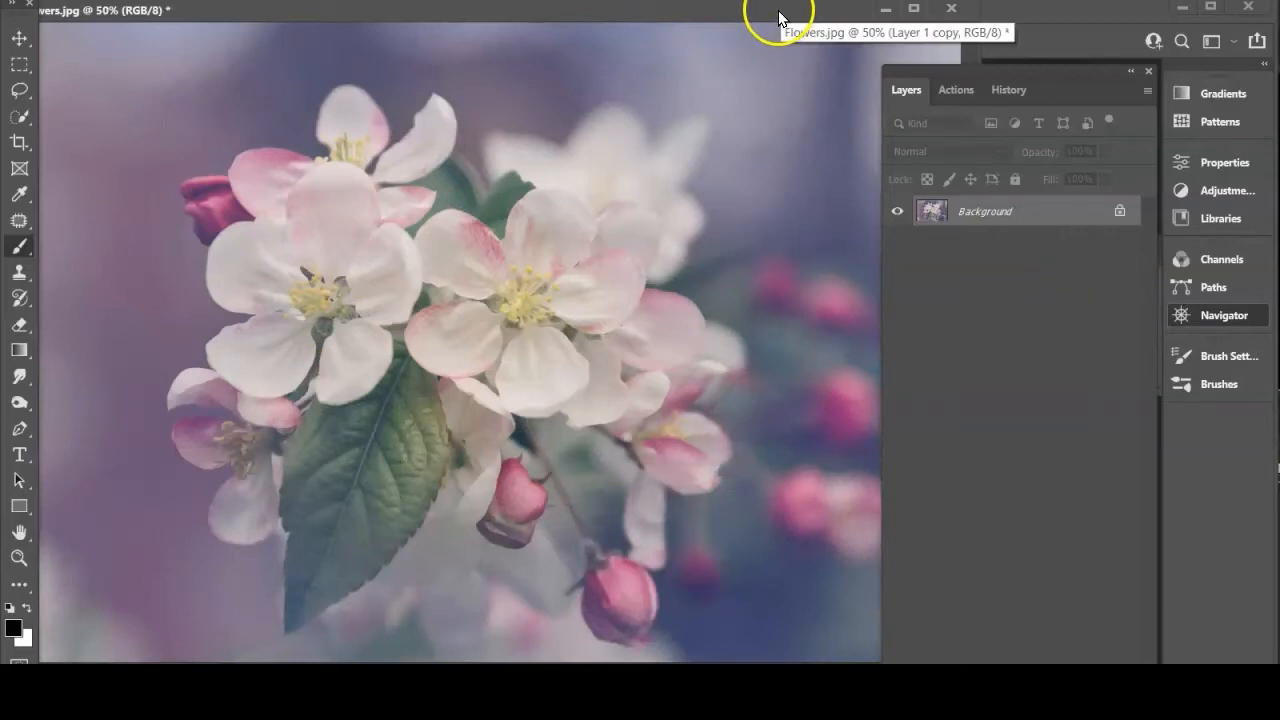
Reposition and shrink the floating Flowers.jpg document window so its title bar is fully visible below the tool options
left_click_drag(779, 18, 620, 9)
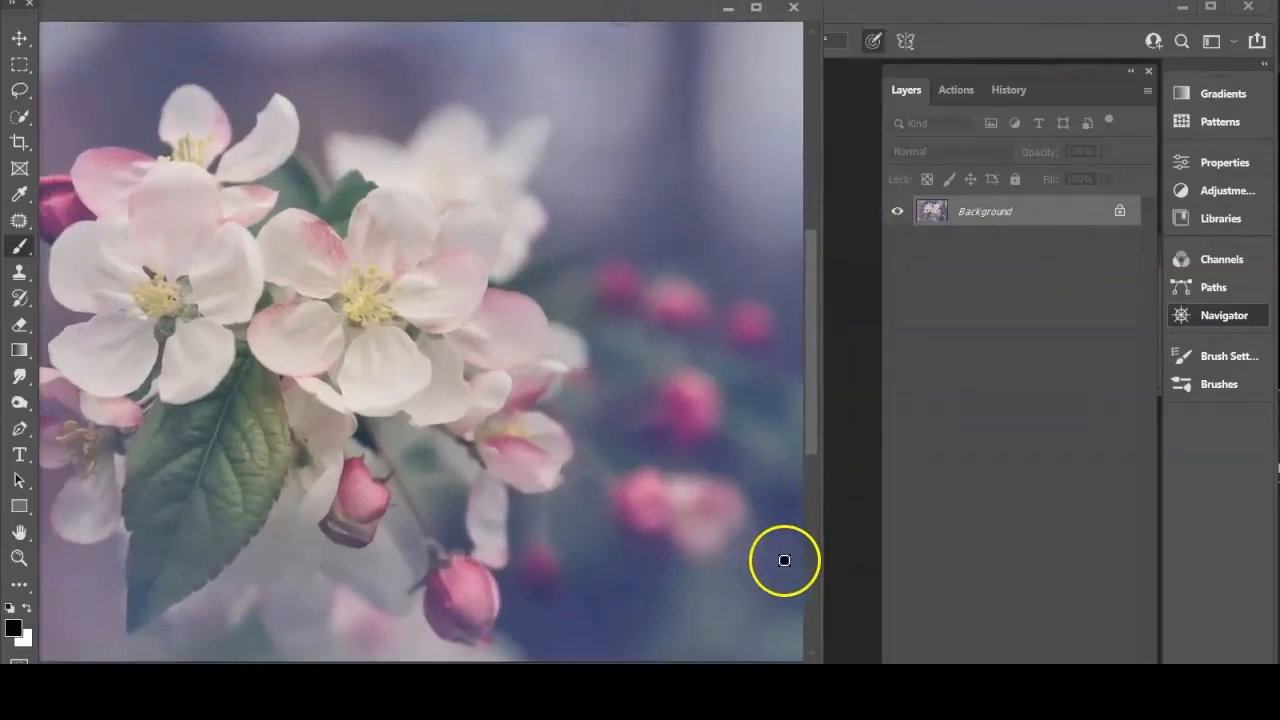
left_click_drag(820, 662, 755, 645)
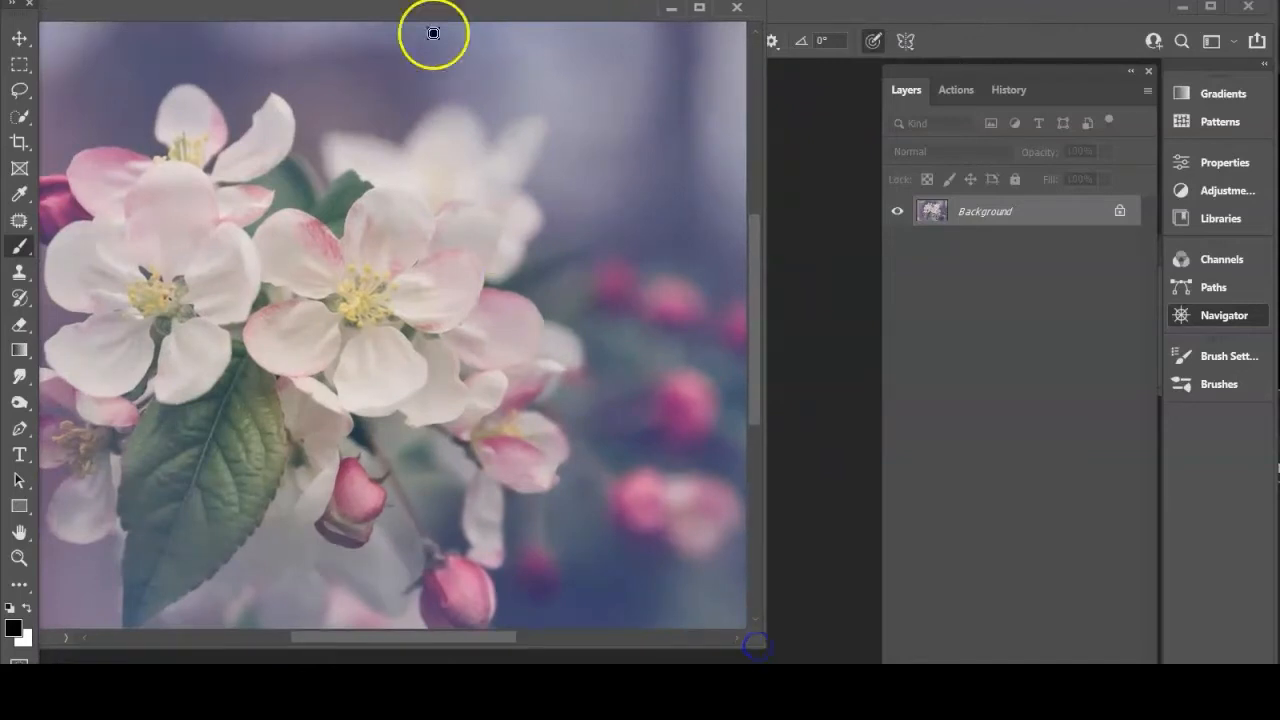
mouse_move(433, 33)
left_mouse_down()
mouse_move(415, 5)
mouse_move(400, 14)
mouse_move(443, 28)
left_mouse_up()
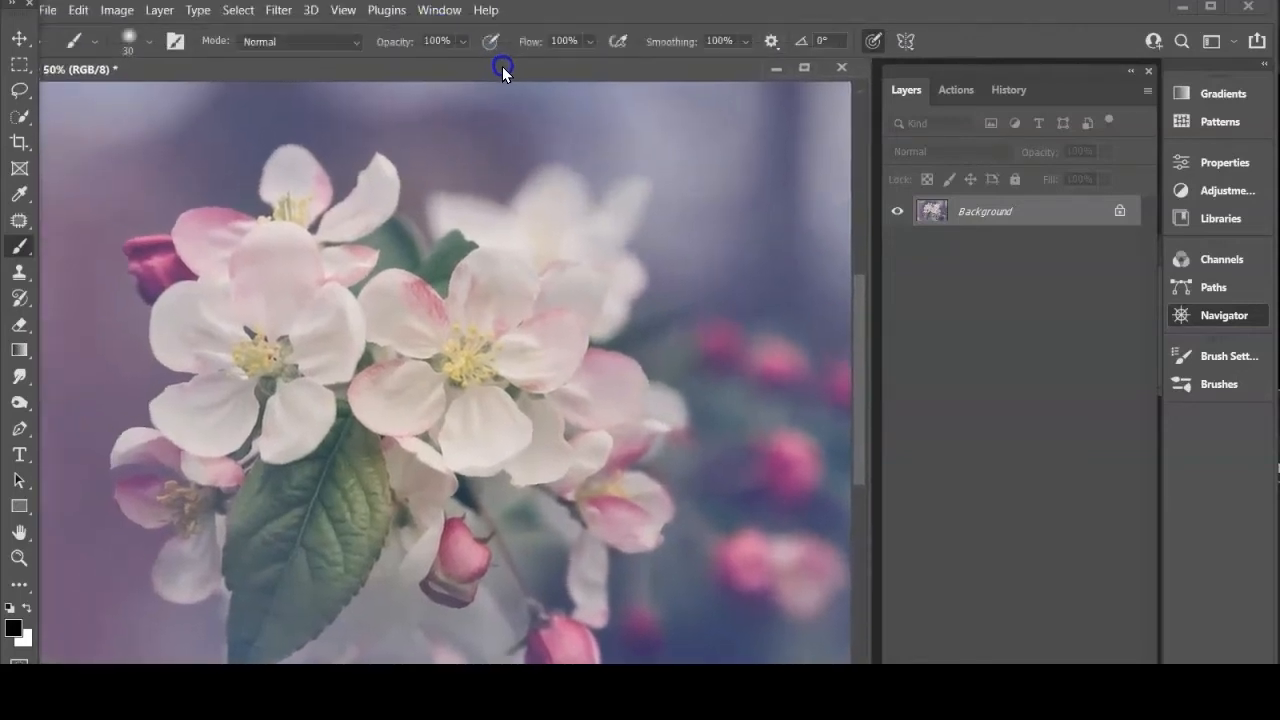
left_click_drag(502, 66, 452, 35)
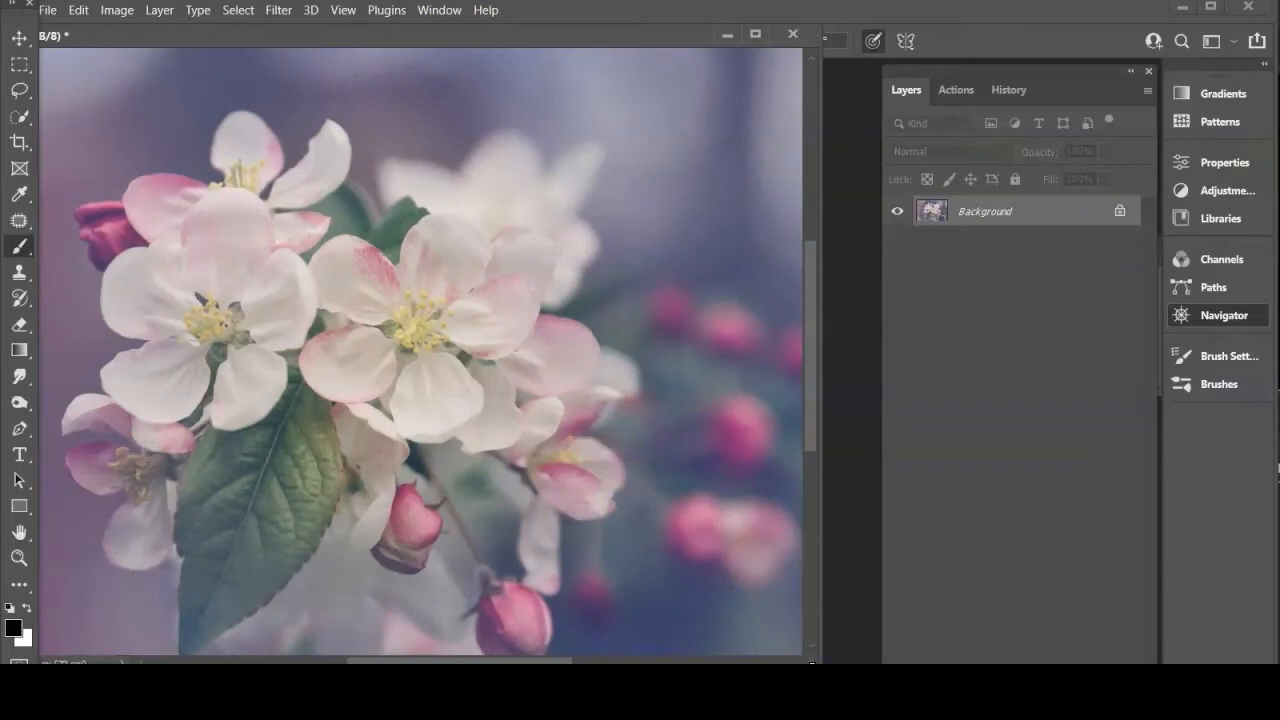
left_click_drag(816, 662, 731, 614)
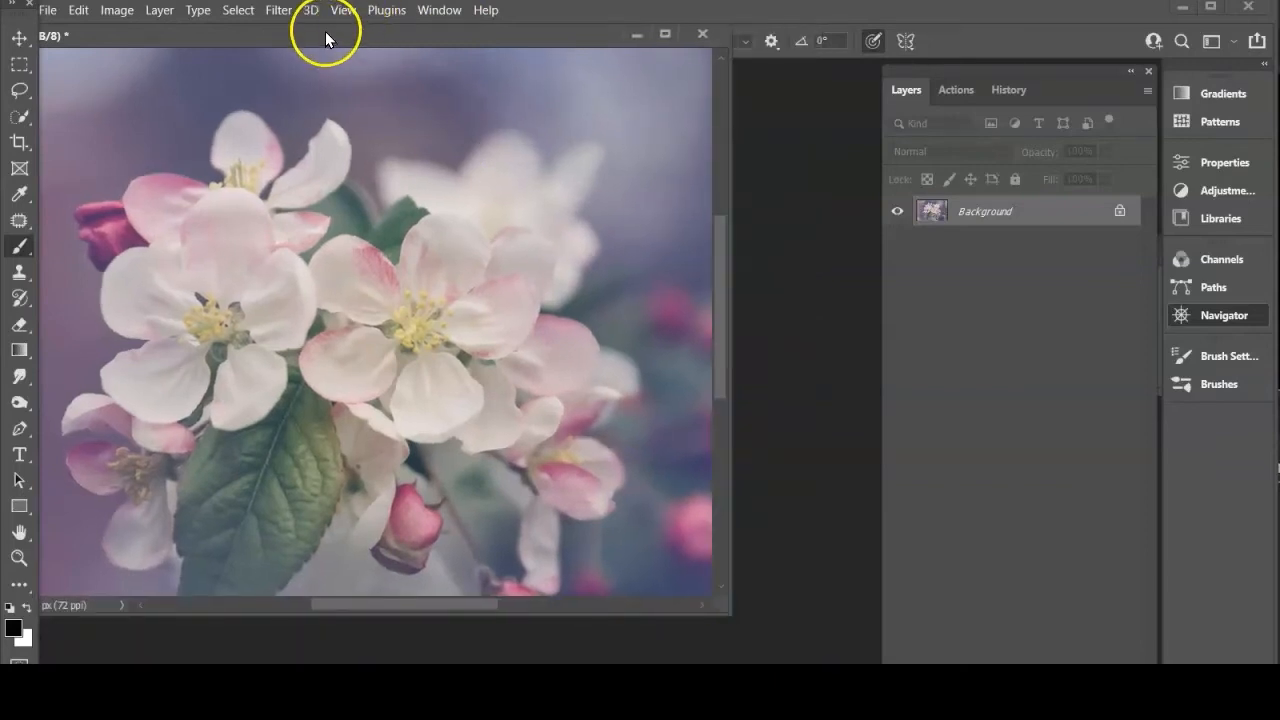
left_click_drag(326, 36, 457, 94)
Duplicate Flowers.jpg as "Flowers copy" and close the original without saving its changes
right_click(430, 98)
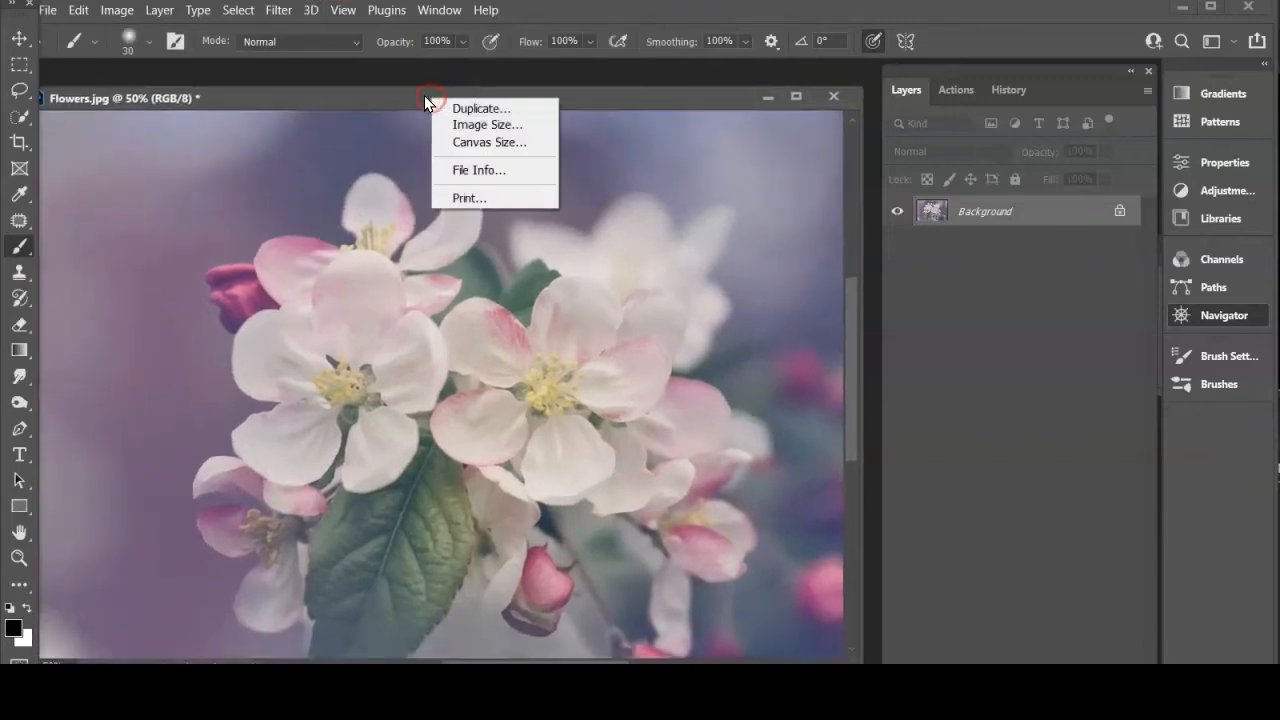
left_click(456, 111)
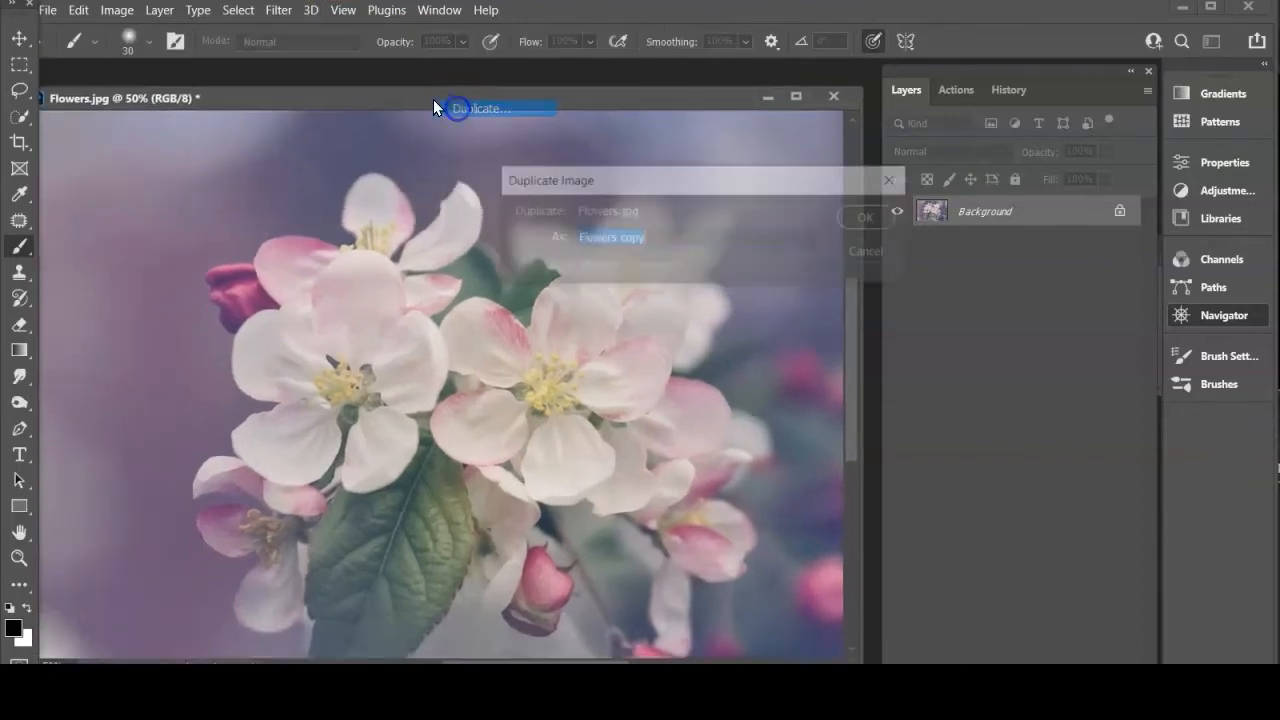
left_click(866, 219)
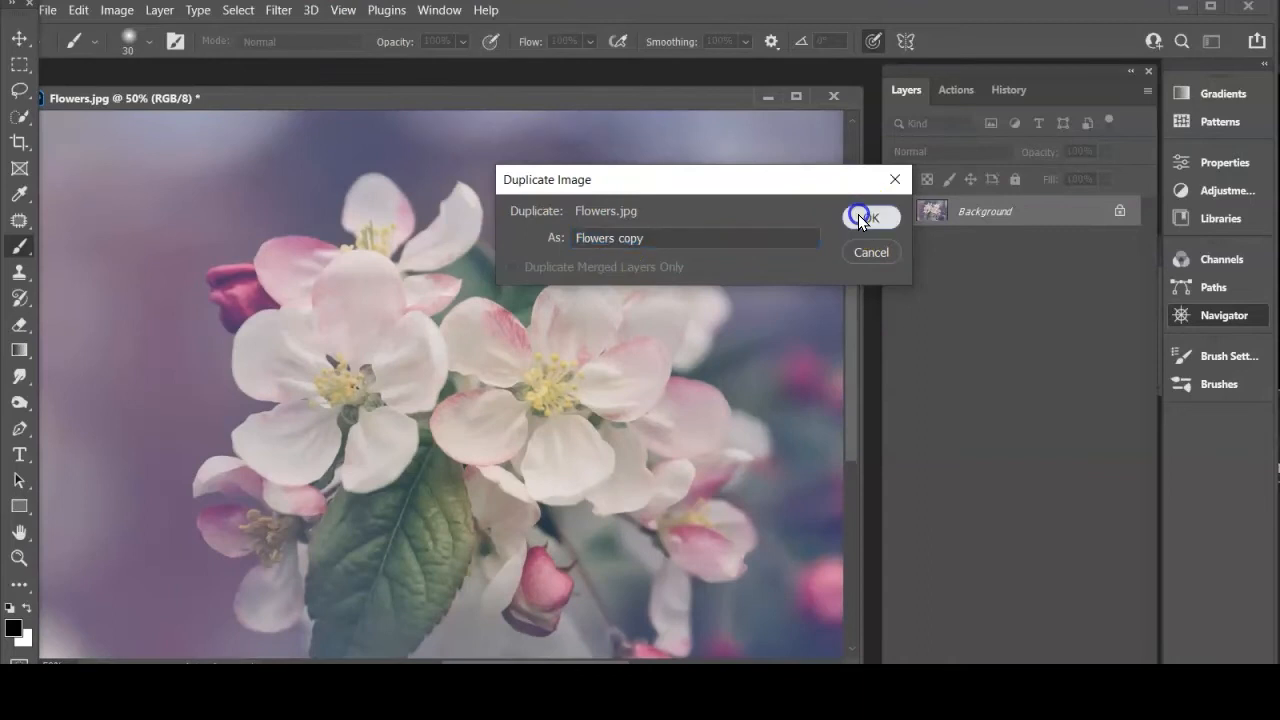
left_click(830, 95)
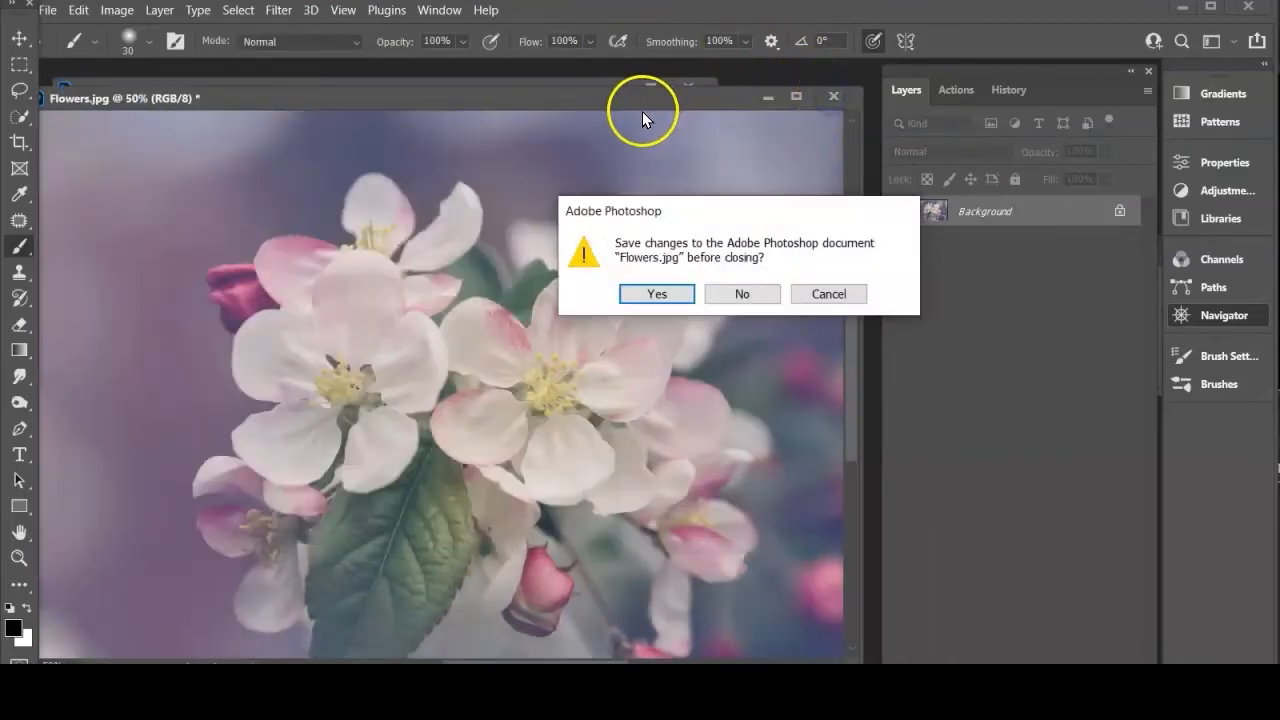
left_click(741, 294)
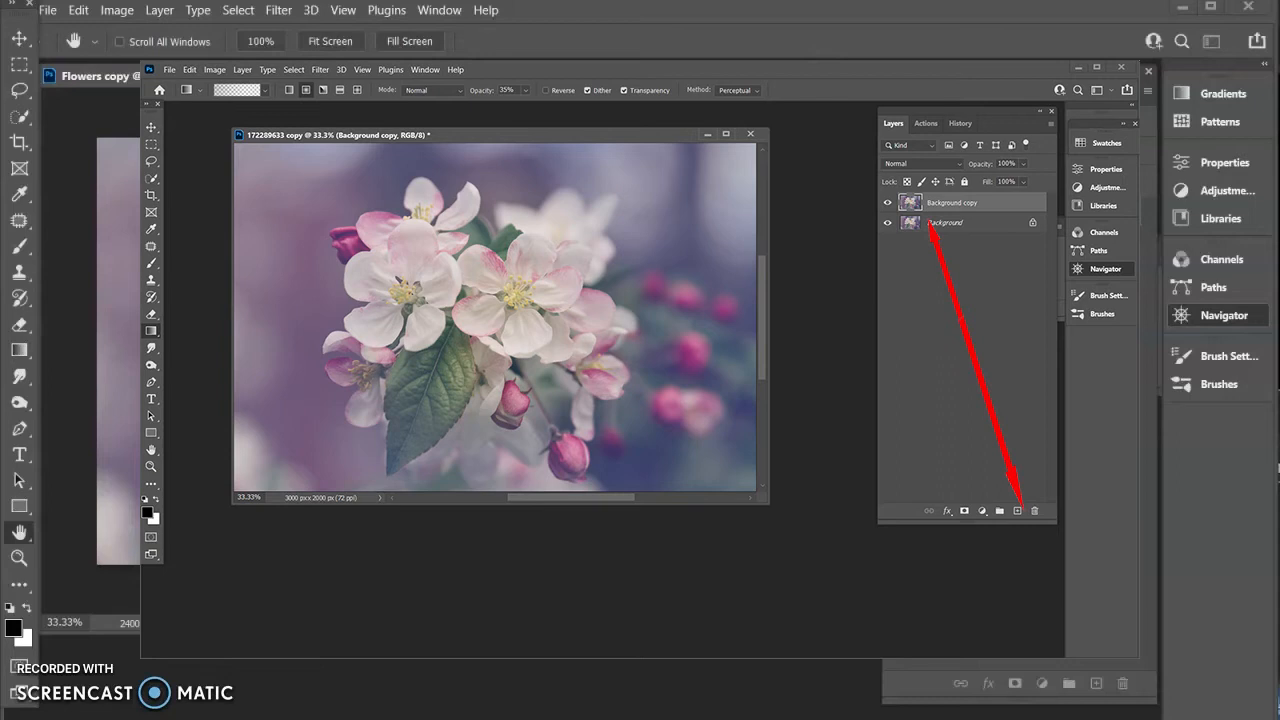
Toggle the visibility of the Background and Background copy layers to compare their contents
key("b")
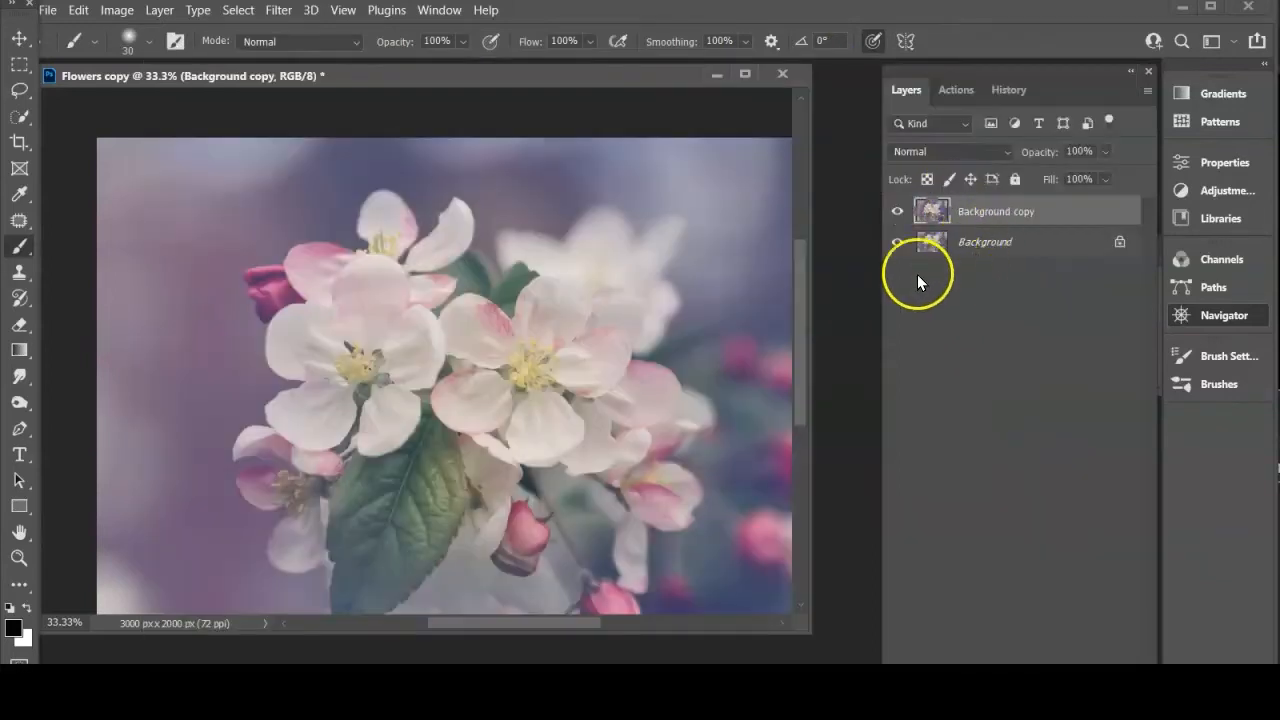
left_click(897, 242)
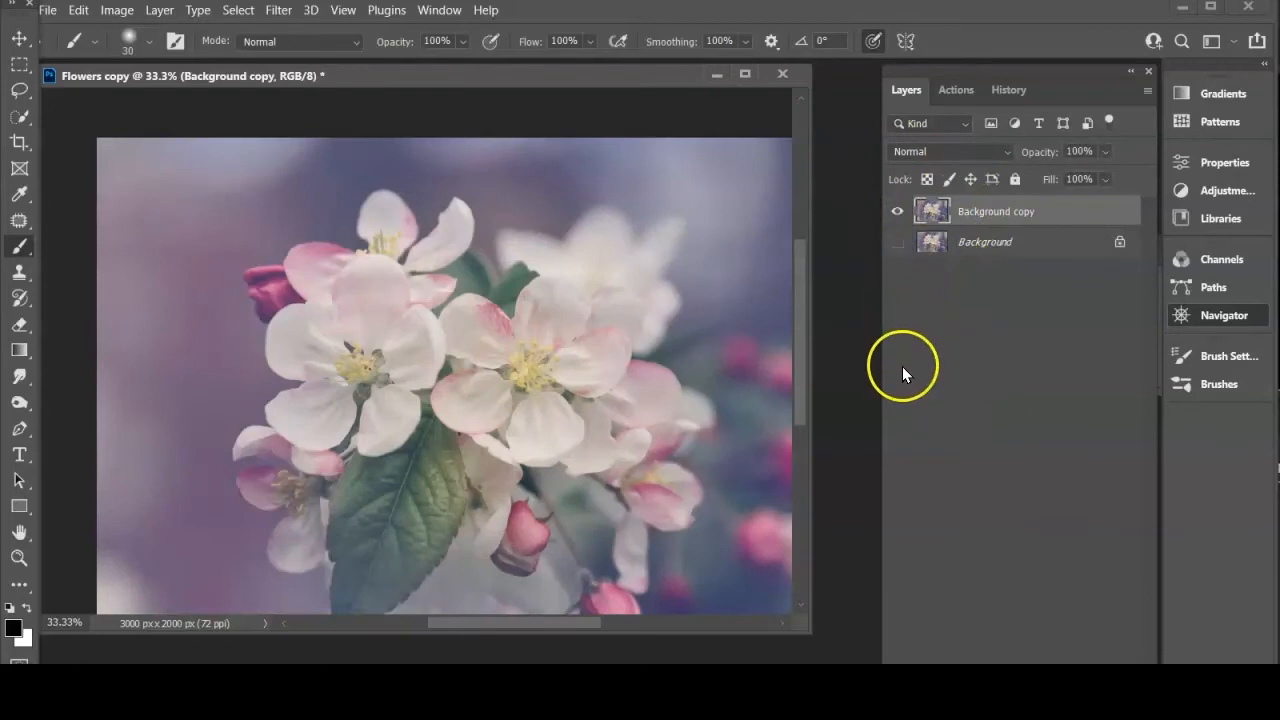
left_click(897, 242)
left_click(897, 211)
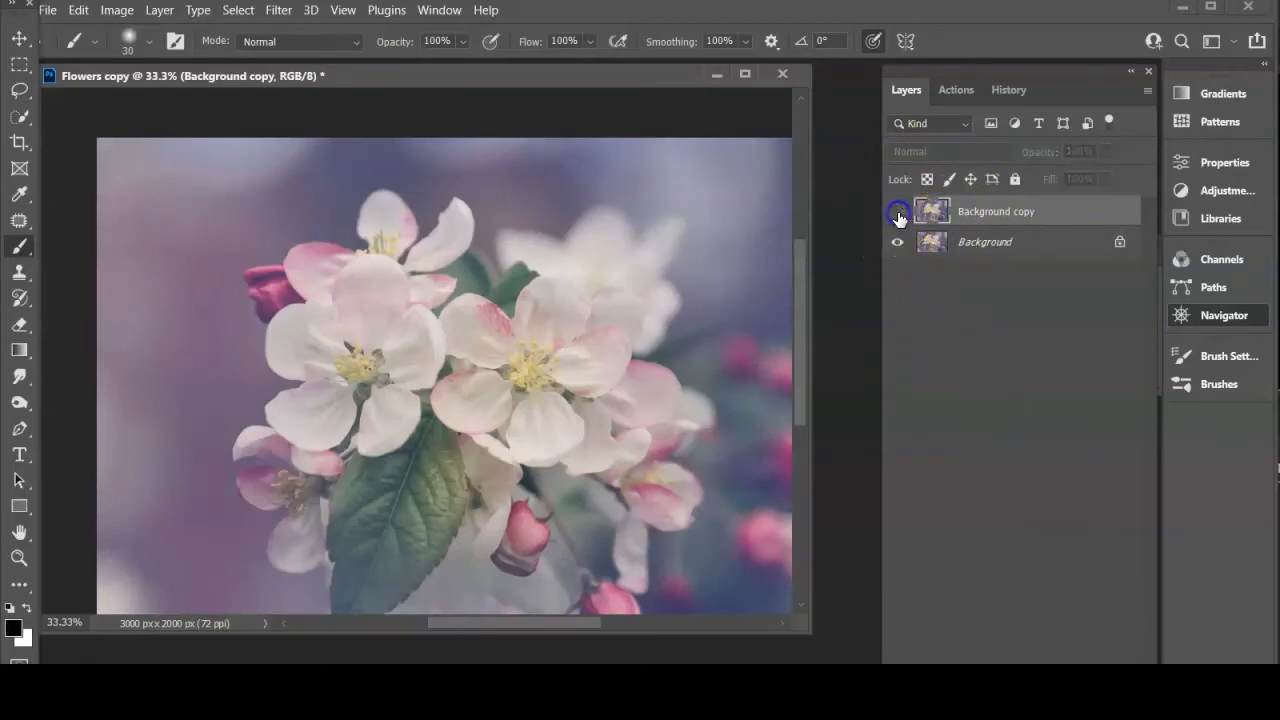
left_click(897, 211)
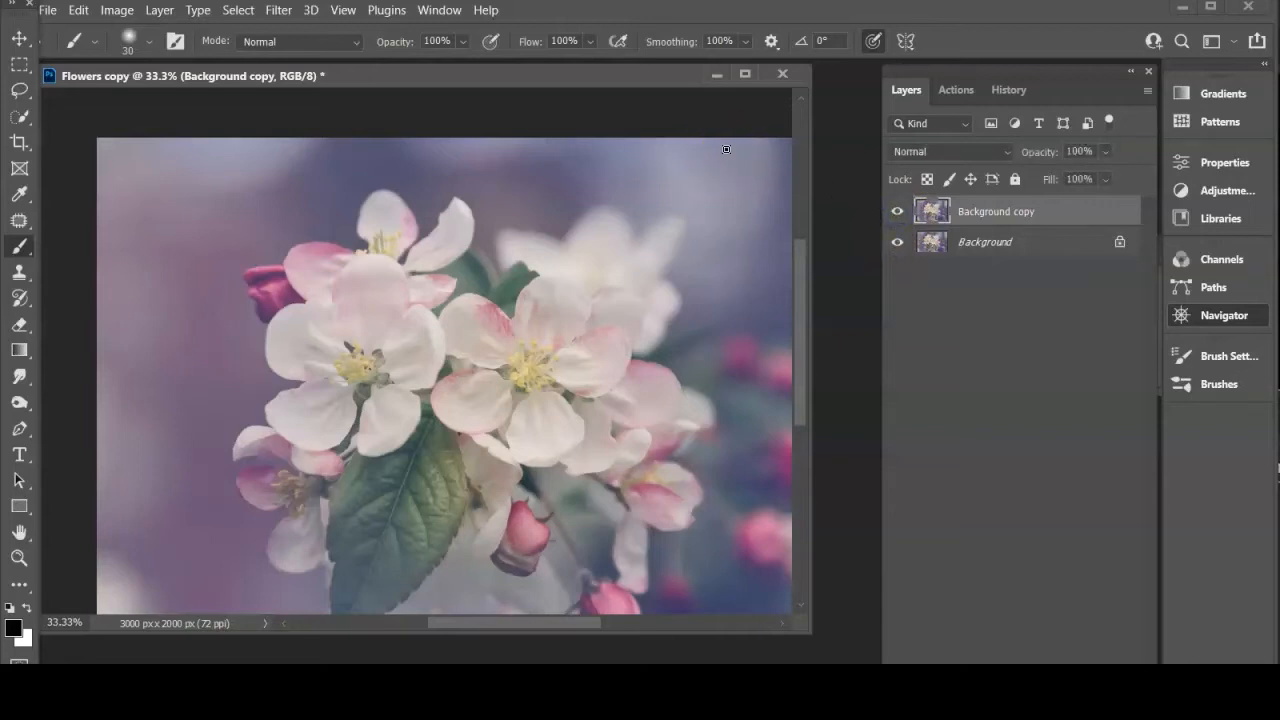
left_click(897, 212)
left_click(897, 212)
left_click(897, 243)
left_click(897, 243)
left_click(895, 212)
left_click(895, 212)
left_click(895, 213)
left_click(895, 213)
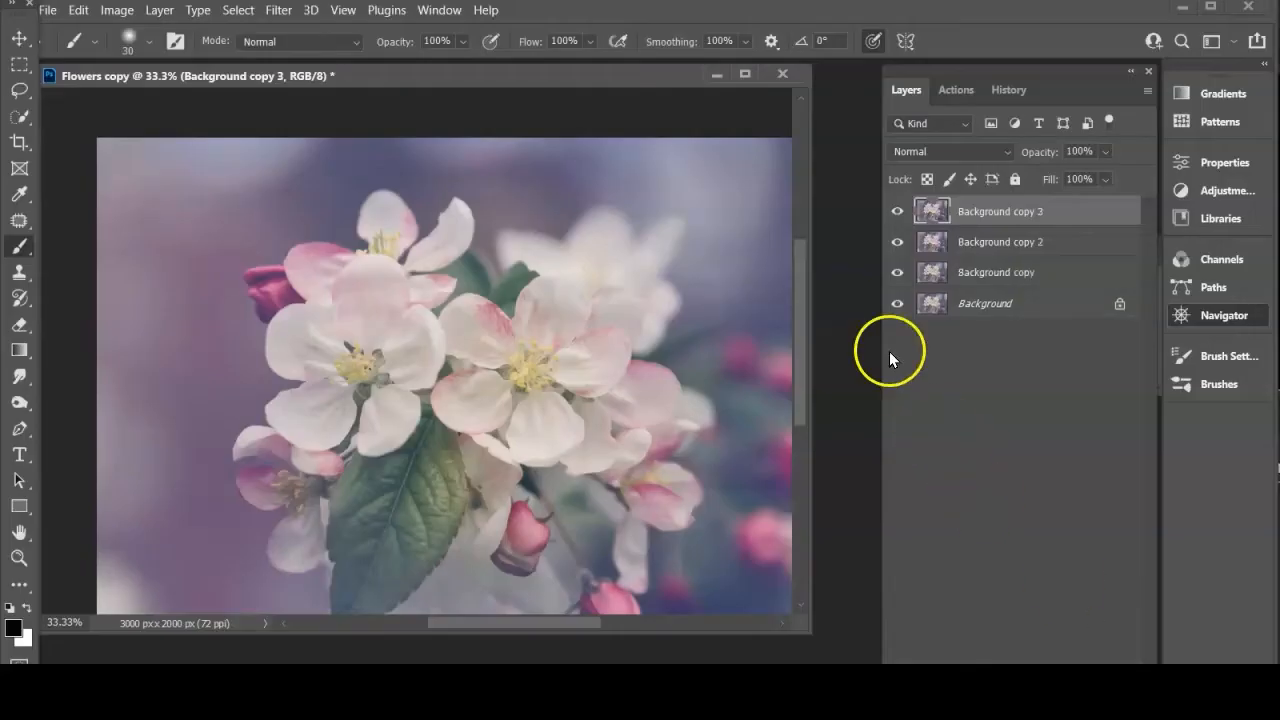
Hide the Background copy 3 and Background copy 2 layers, leaving their names as they are
double_click(981, 211)
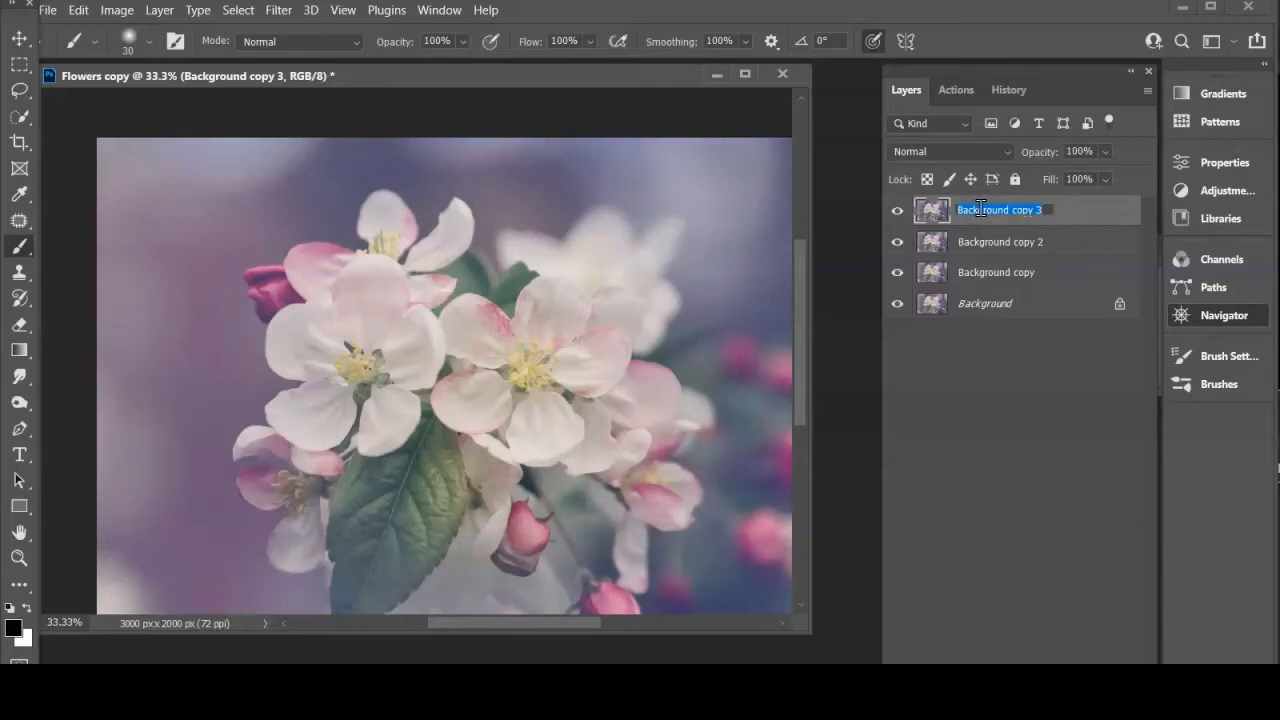
left_click(895, 211)
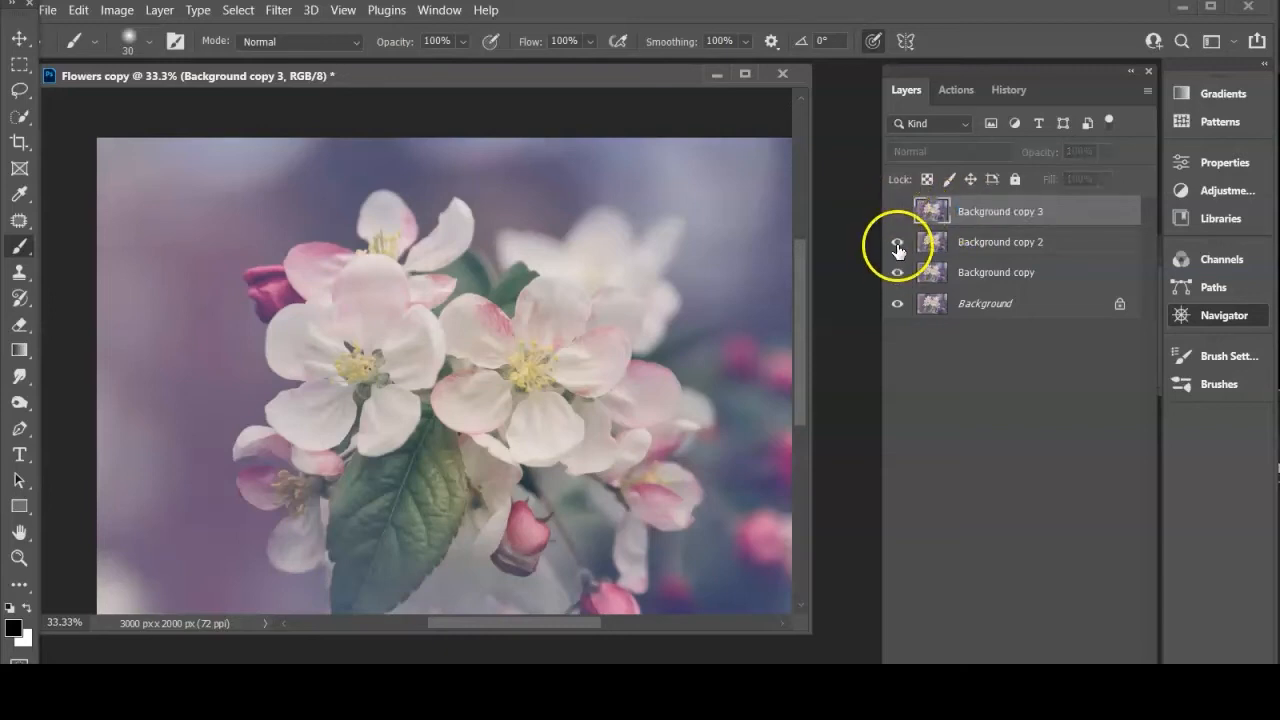
left_click(897, 242)
Apply a Gaussian Blur with a radius of 138.8 pixels to the Background copy layer and adjust that layer's opacity
left_click(997, 279)
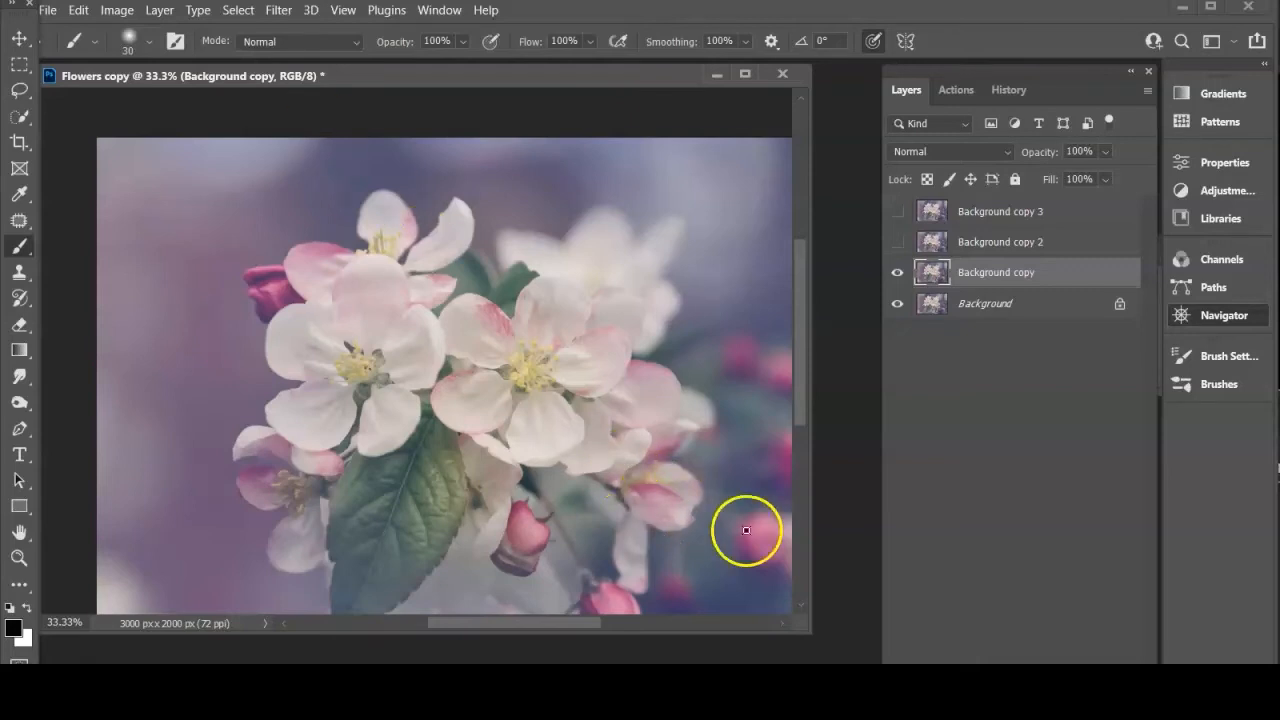
left_click_drag(805, 625, 866, 680)
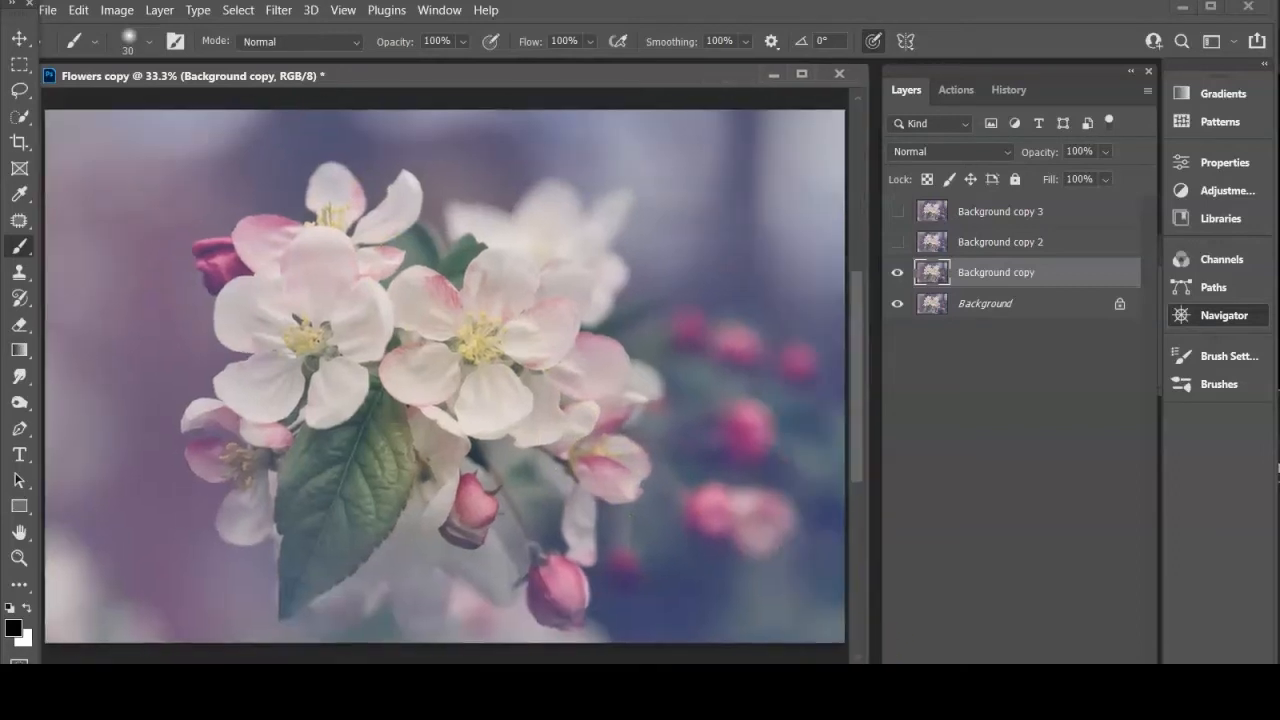
left_click(278, 10)
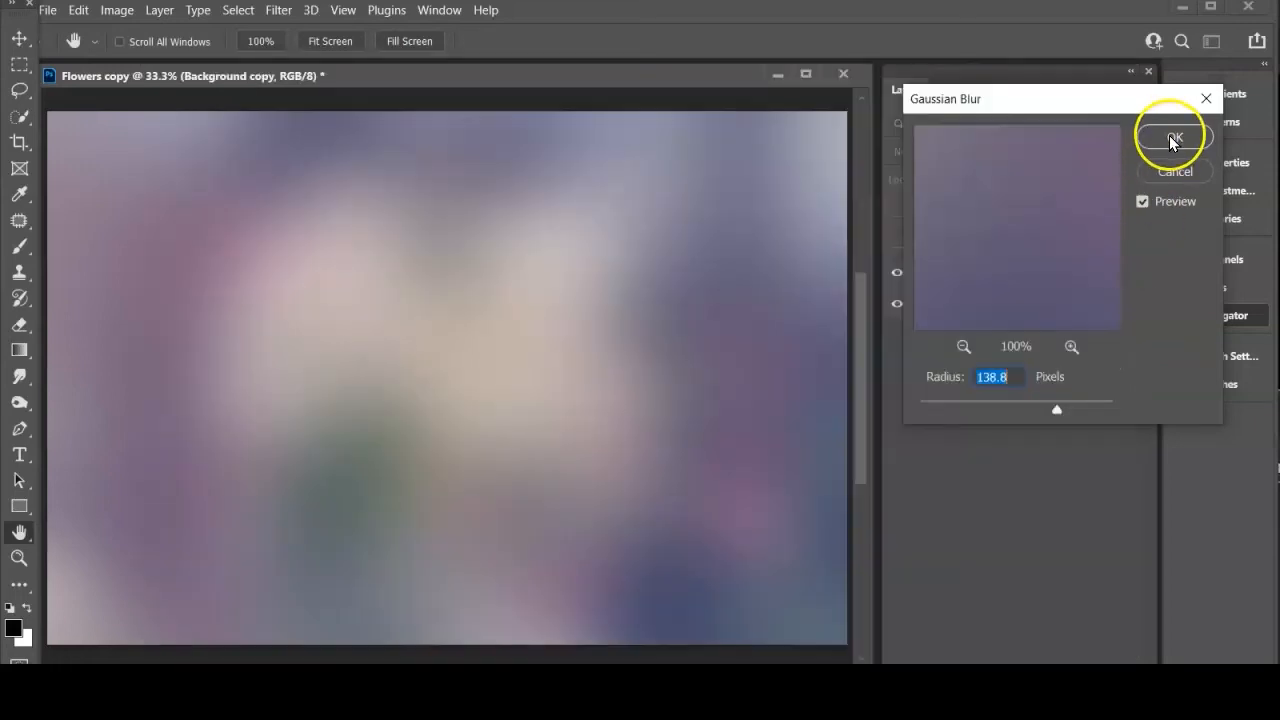
left_click(1170, 136)
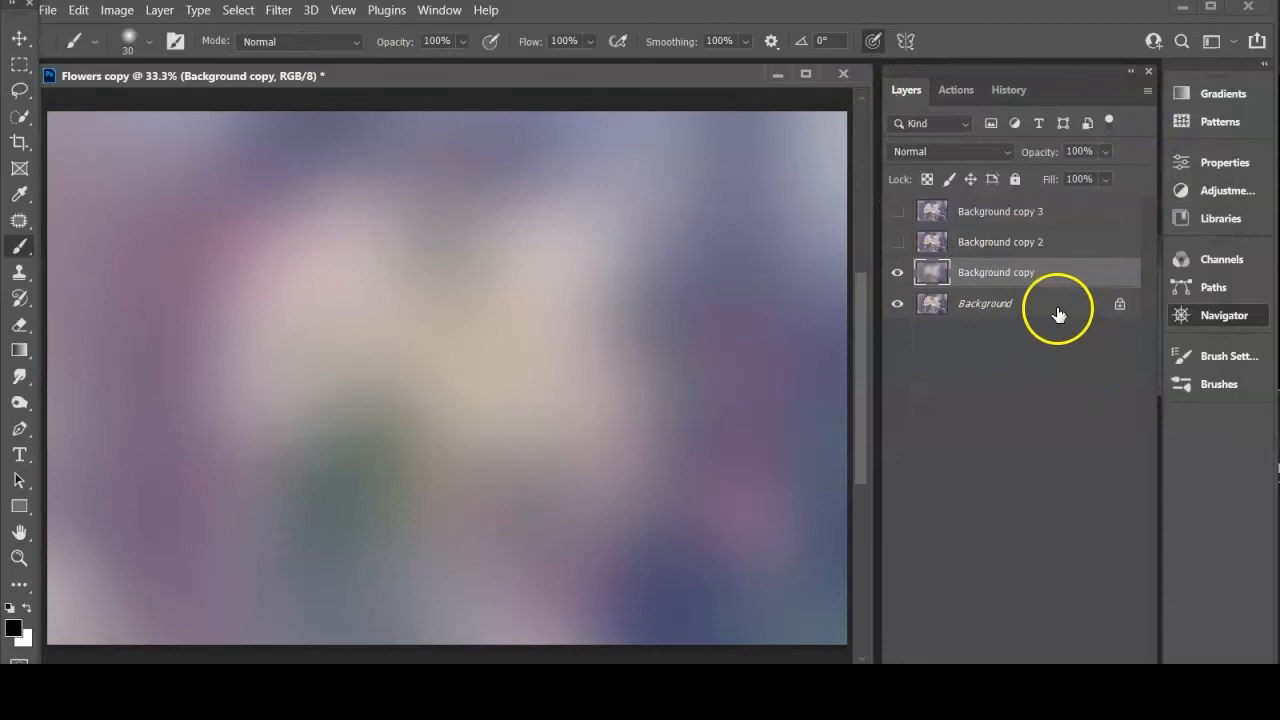
left_click(1104, 152)
mouse_move(1124, 176)
left_mouse_down()
mouse_move(1021, 180)
mouse_move(1148, 180)
left_mouse_up()
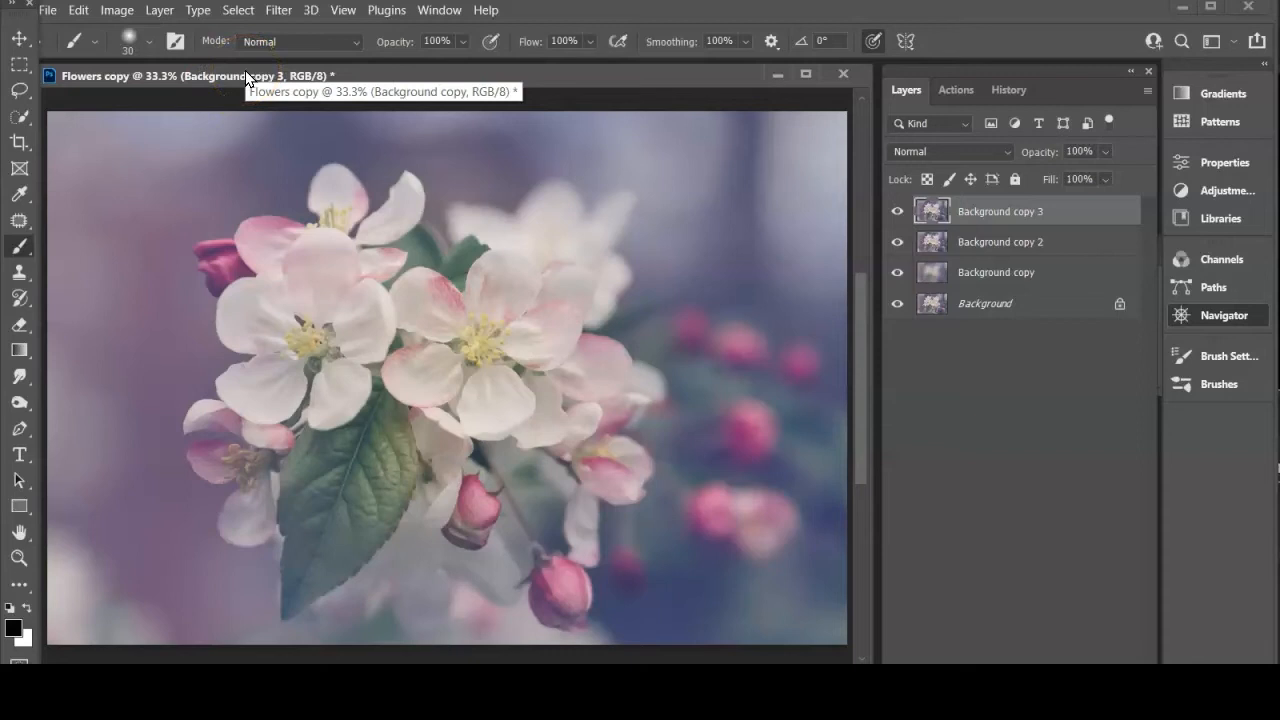
Apply the Find Edges stylize filter to the Background copy 3 layer
left_click(279, 10)
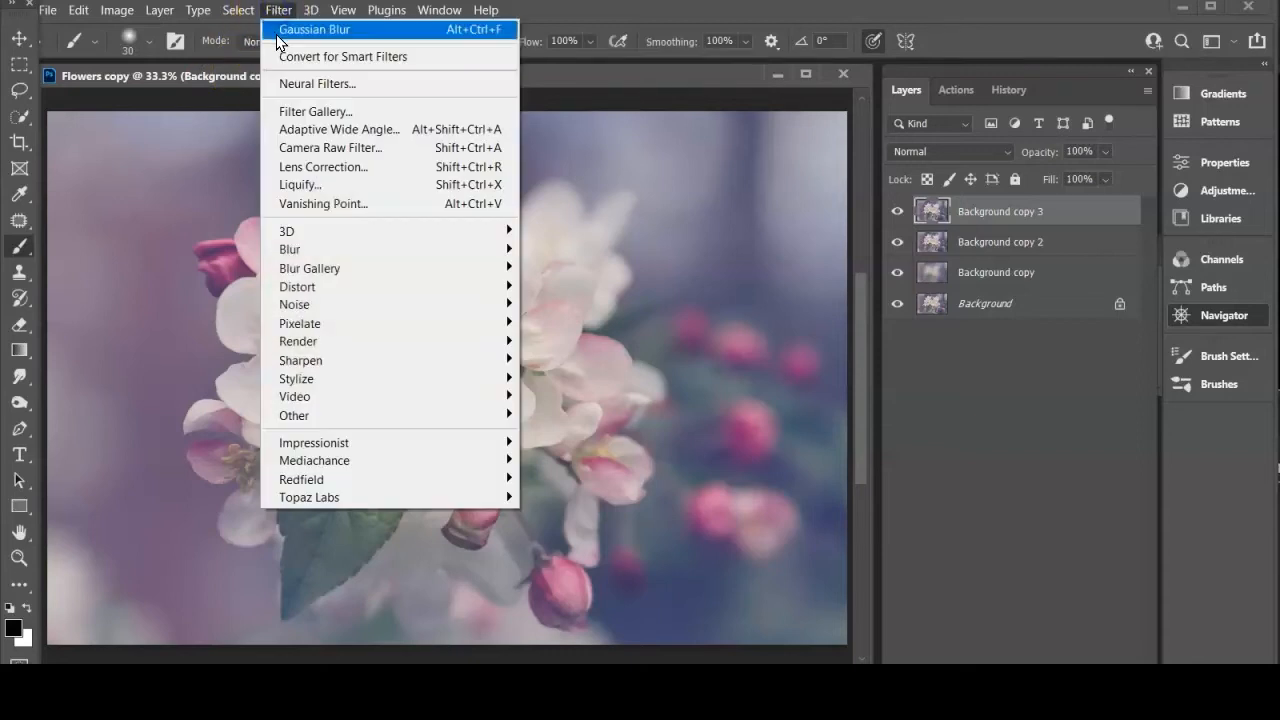
mouse_move(338, 379)
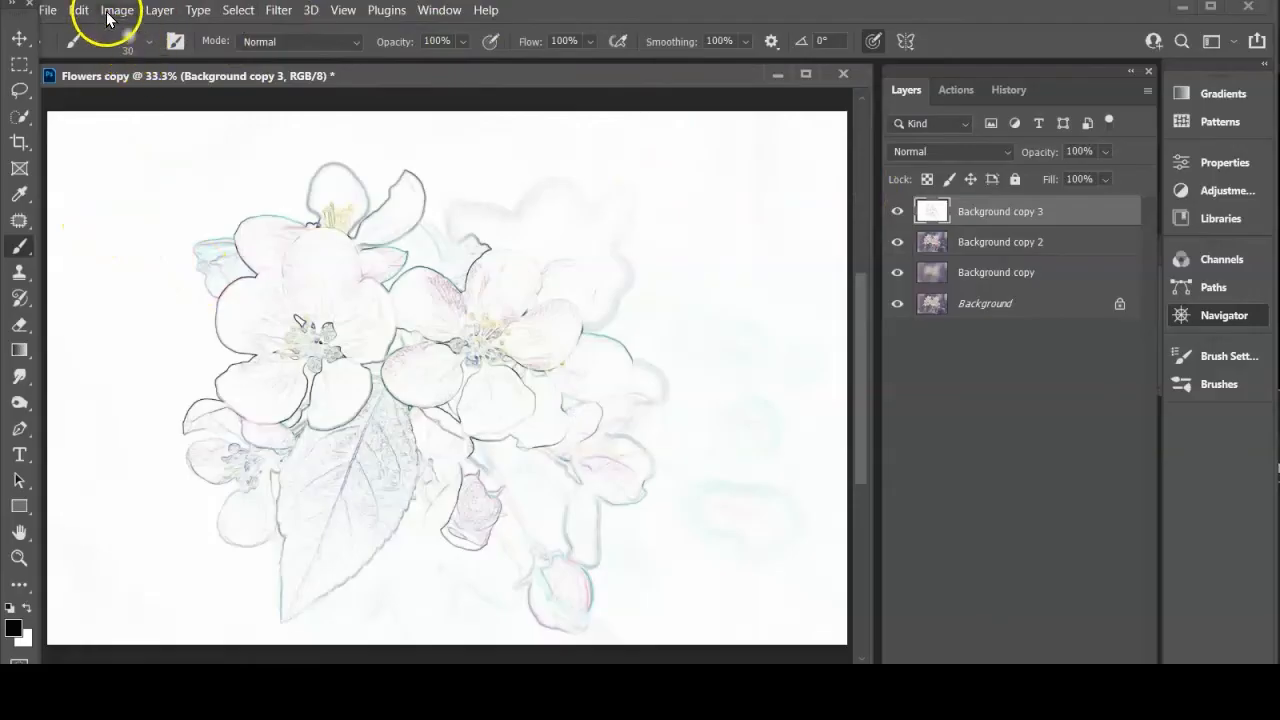
Apply a Levels adjustment to the Background copy 3 layer with the black input level set to 162
left_click(117, 10)
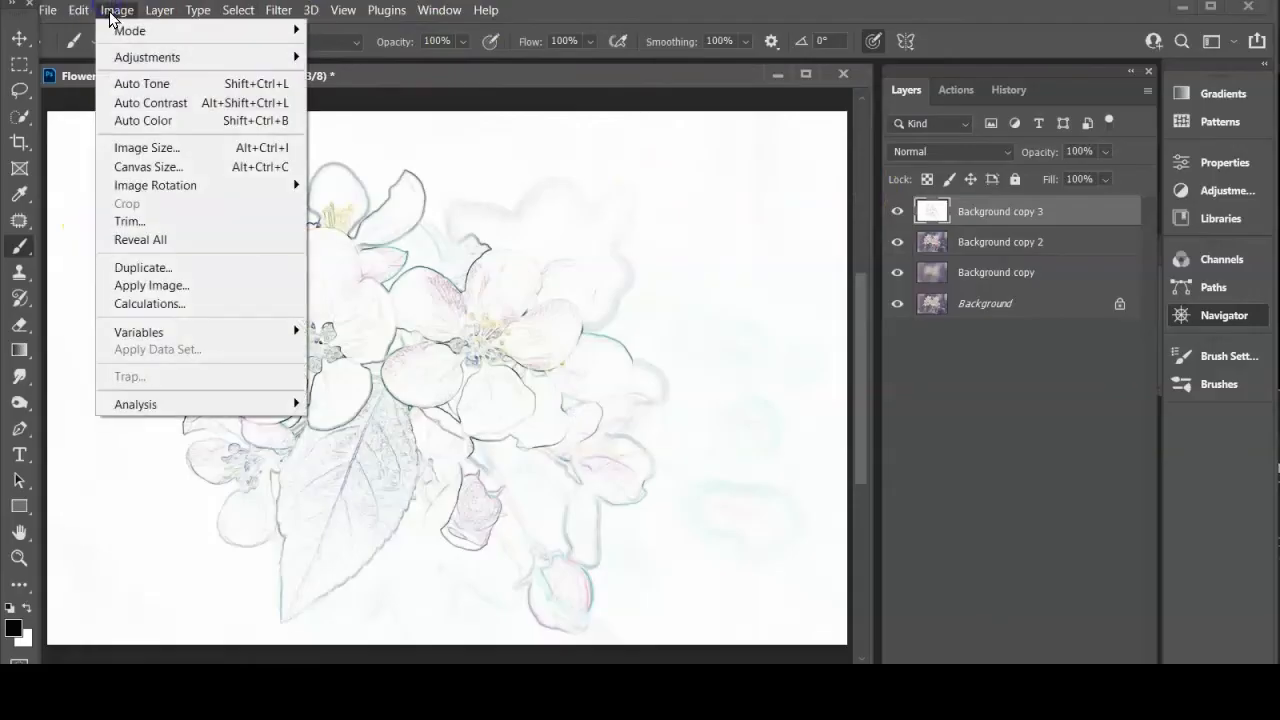
mouse_move(200, 57)
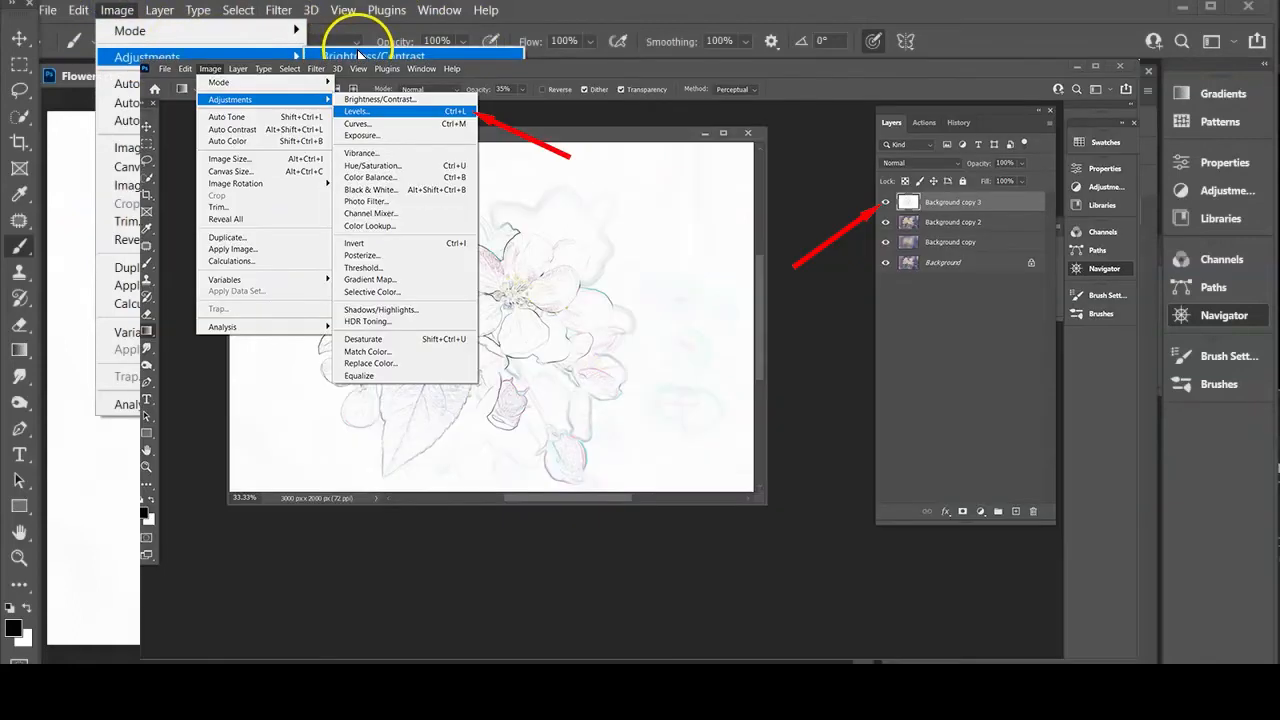
left_click(357, 76)
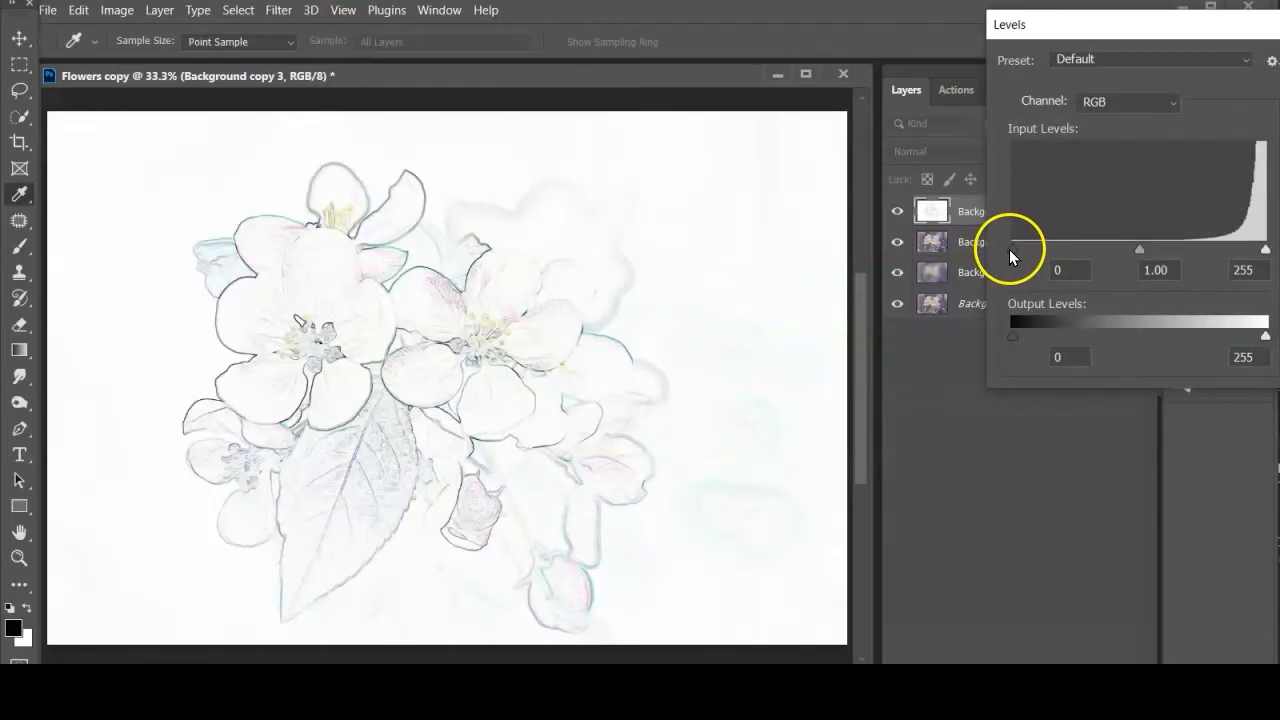
left_click_drag(1011, 249, 1173, 247)
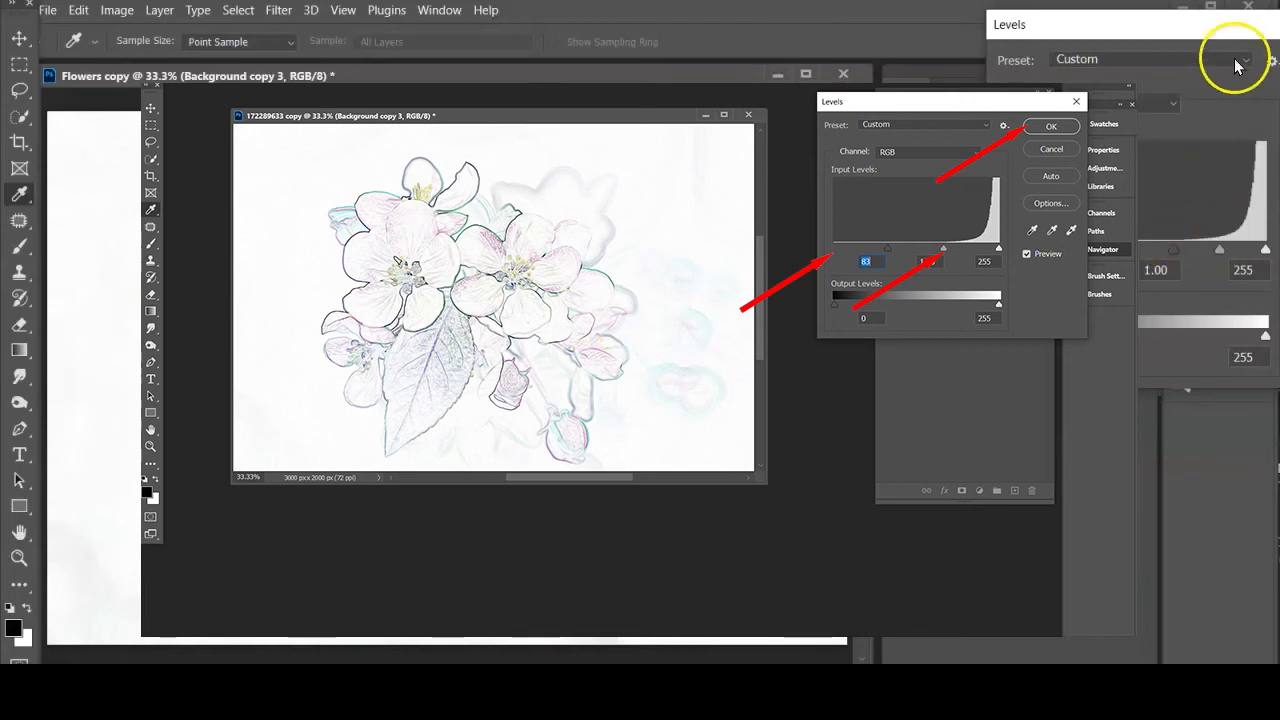
left_click_drag(1194, 23, 1019, 21)
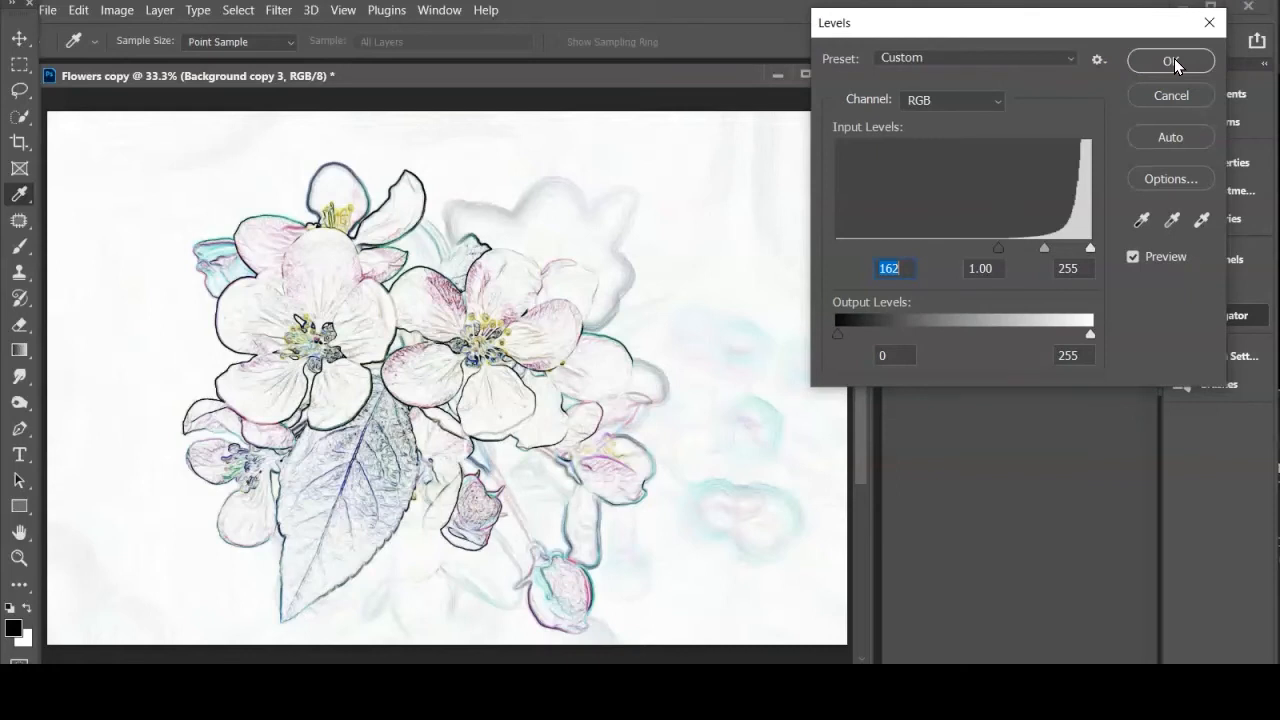
left_click(1172, 62)
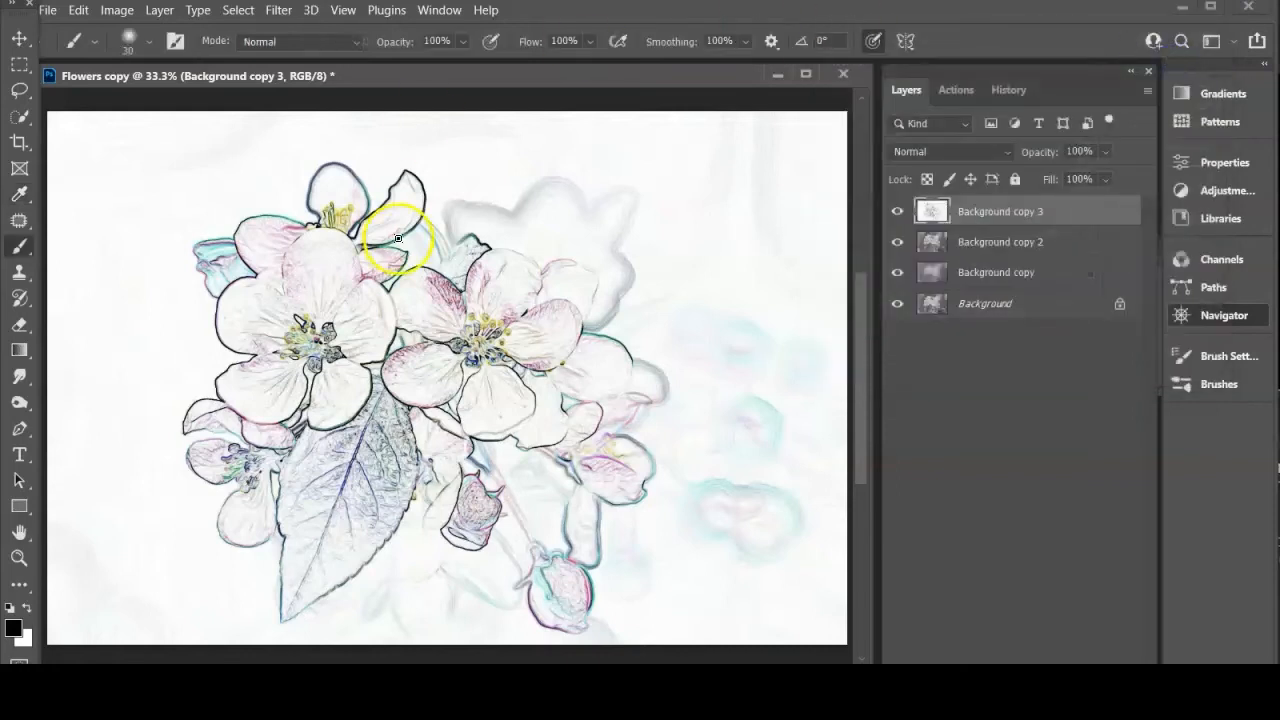
Convert the Background copy 3 layer to grayscale with the Black & White adjustment
left_click(114, 11)
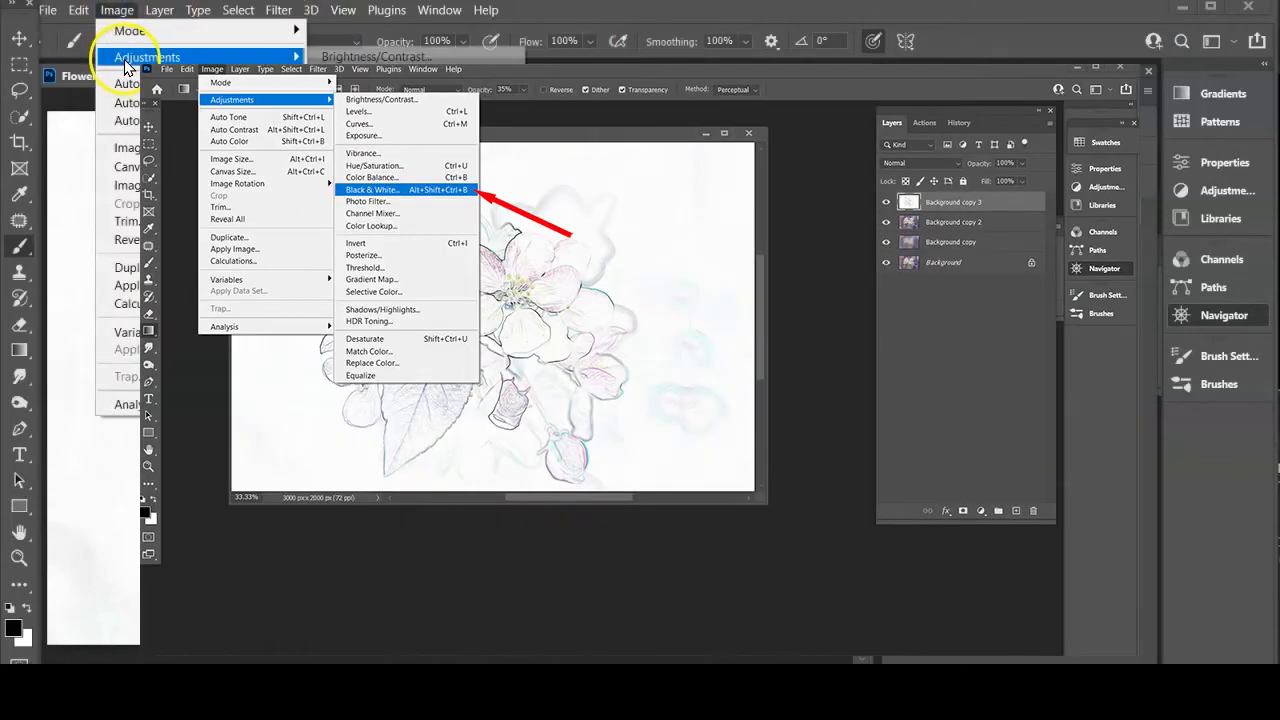
mouse_move(128, 62)
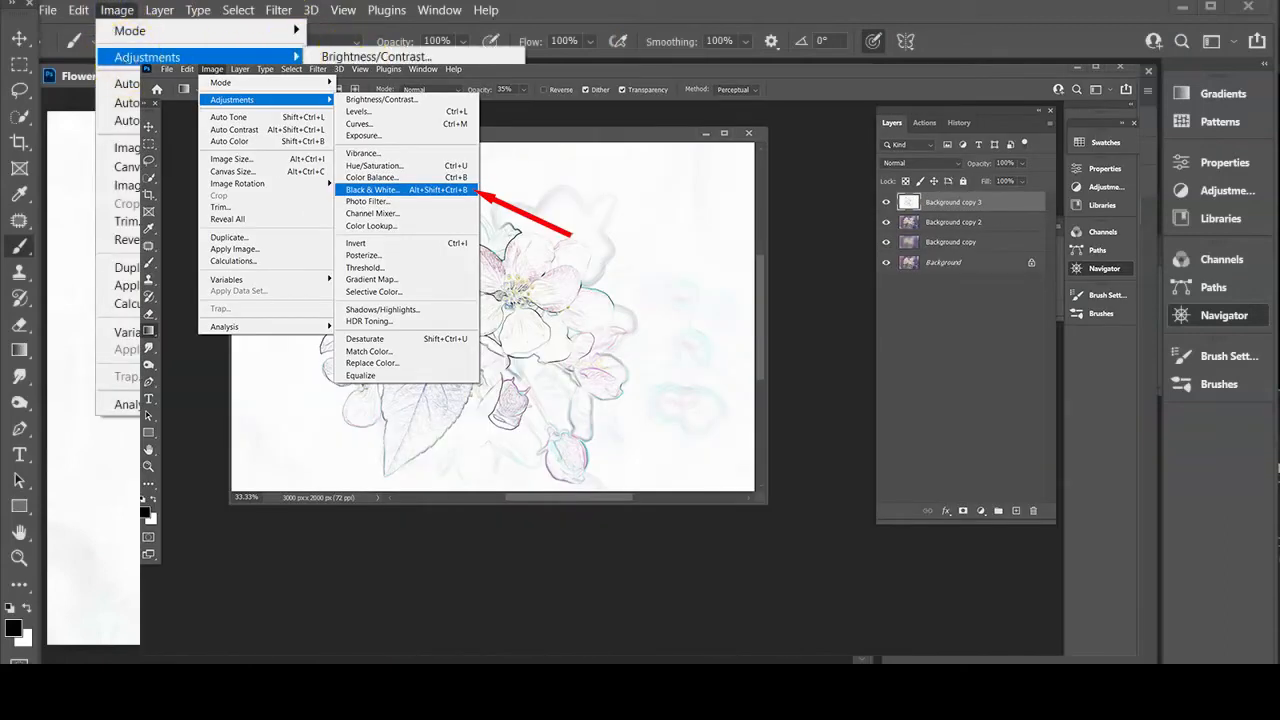
left_click(385, 192)
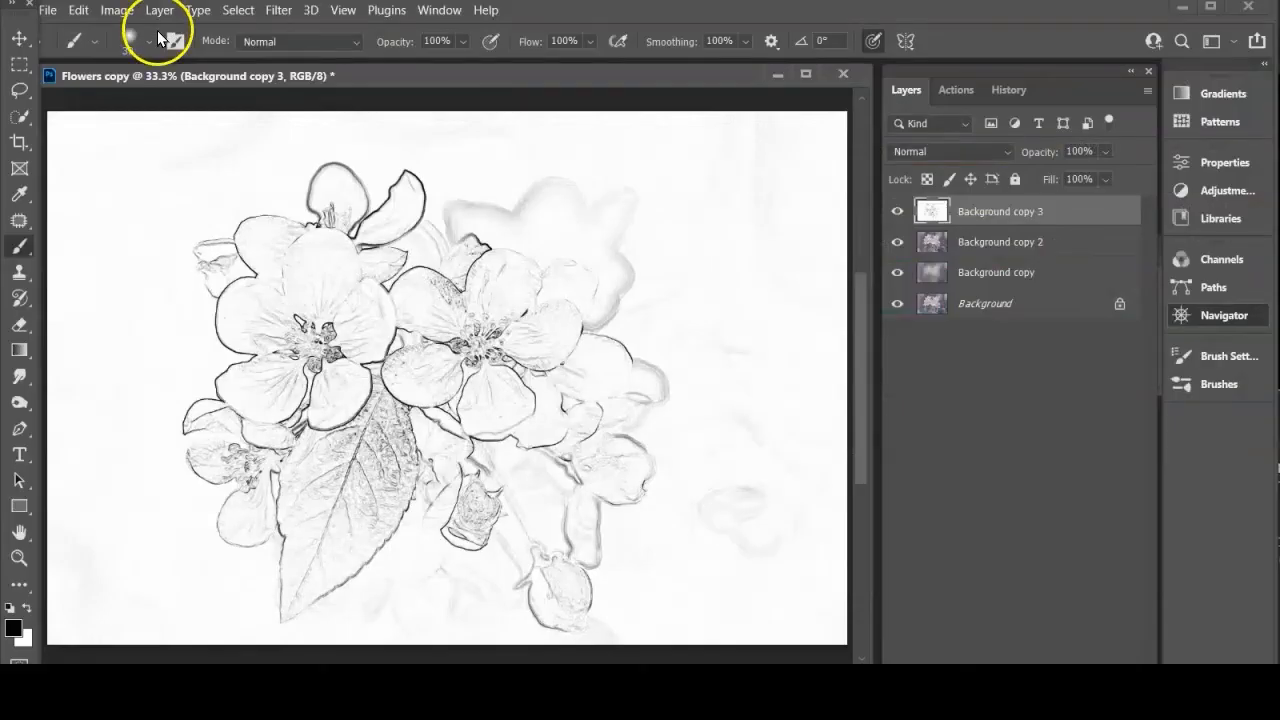
Apply the Oil Paint stylize filter to the Background copy 3 layer
left_click(280, 11)
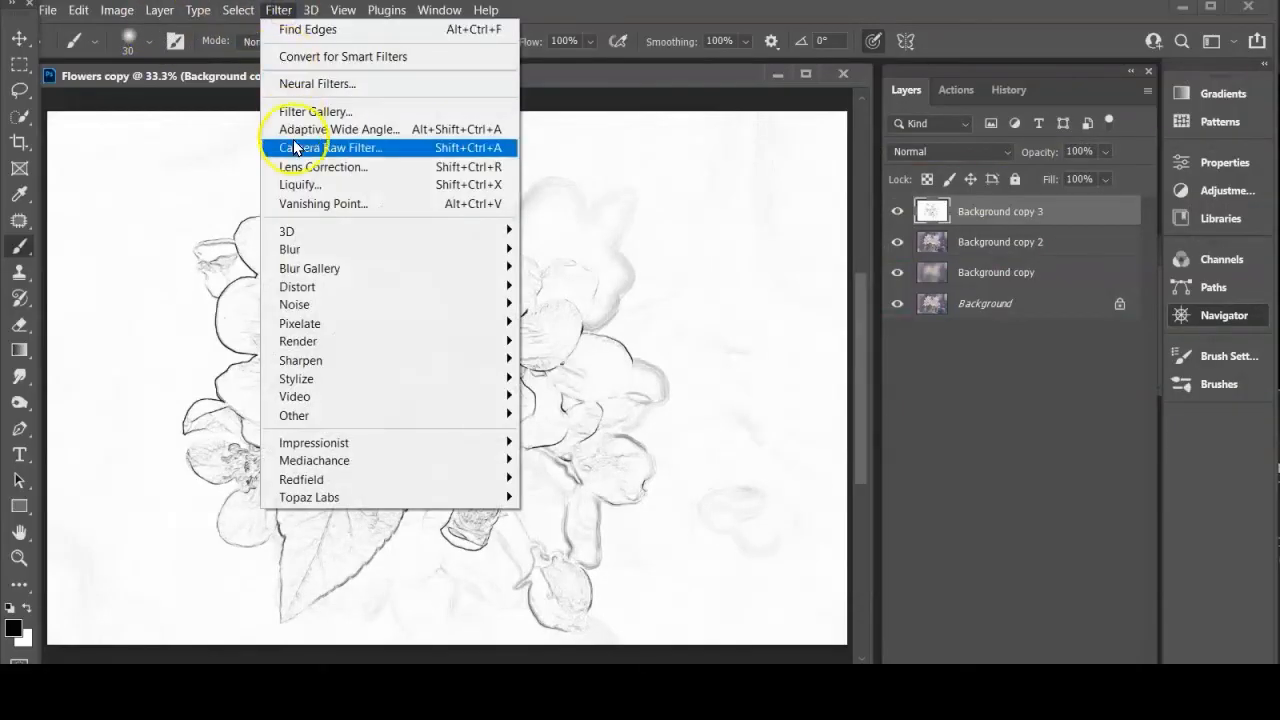
mouse_move(320, 377)
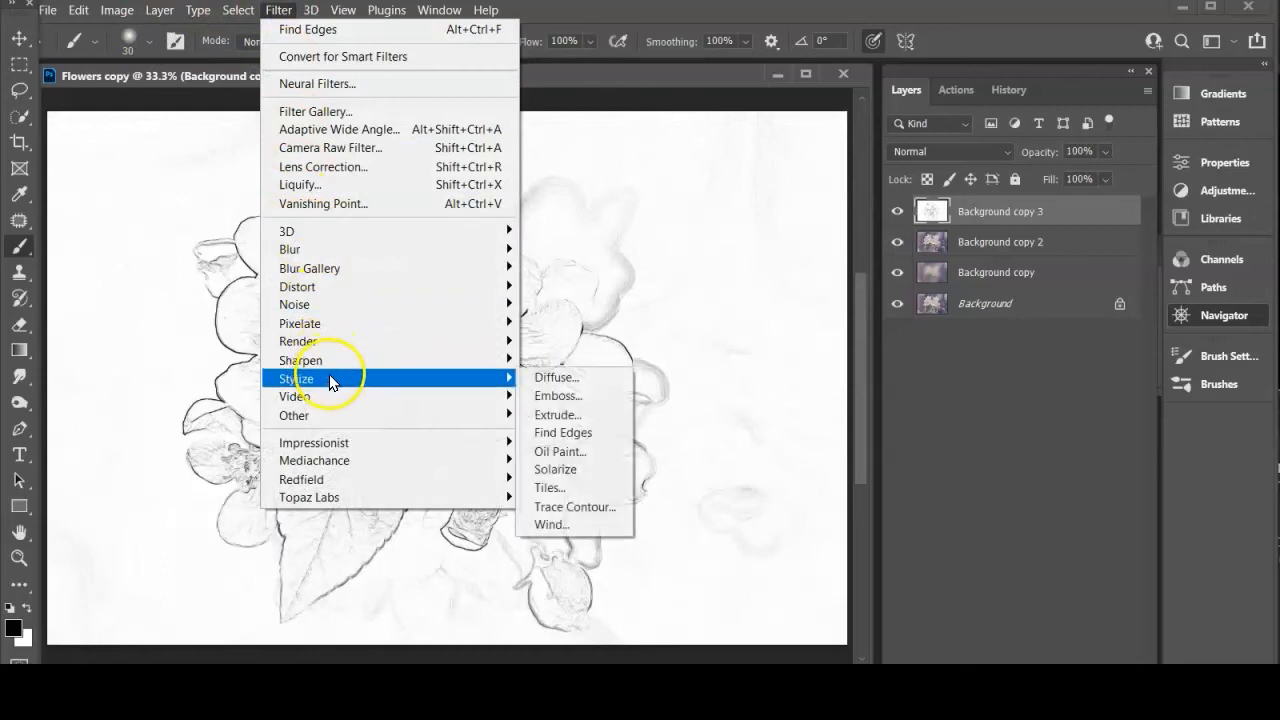
left_click(558, 451)
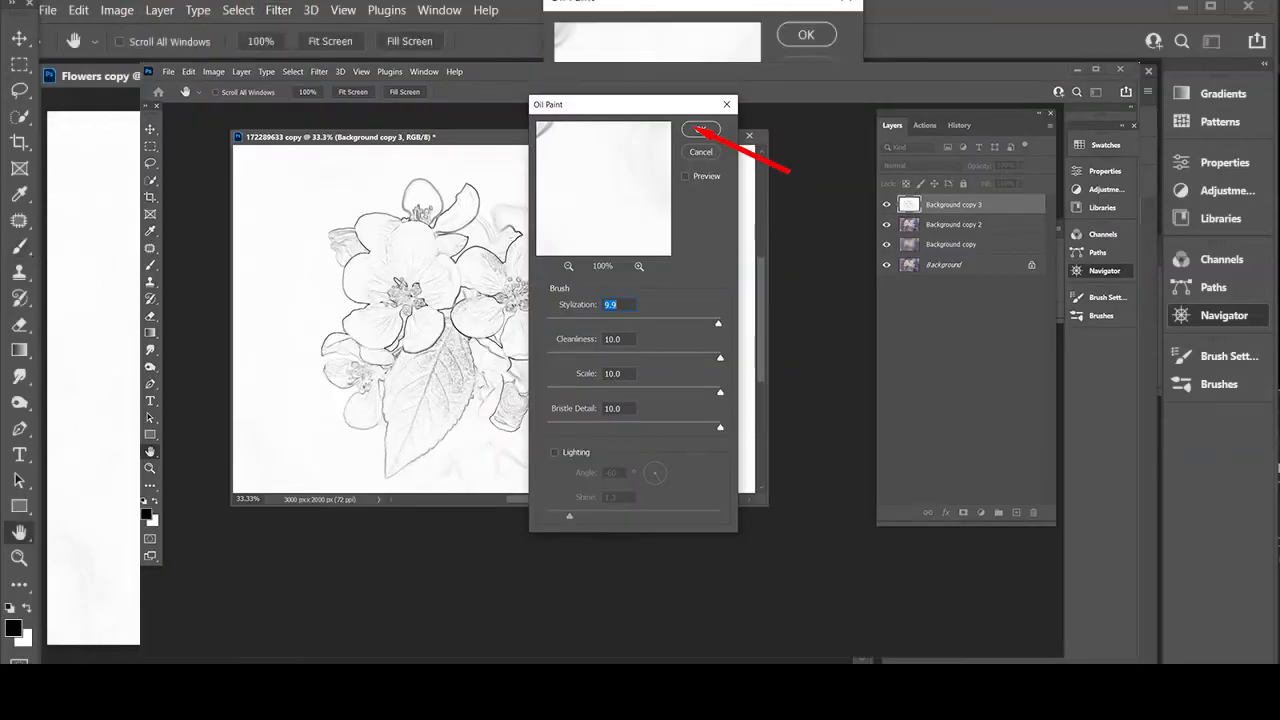
left_click(806, 35)
key("b")
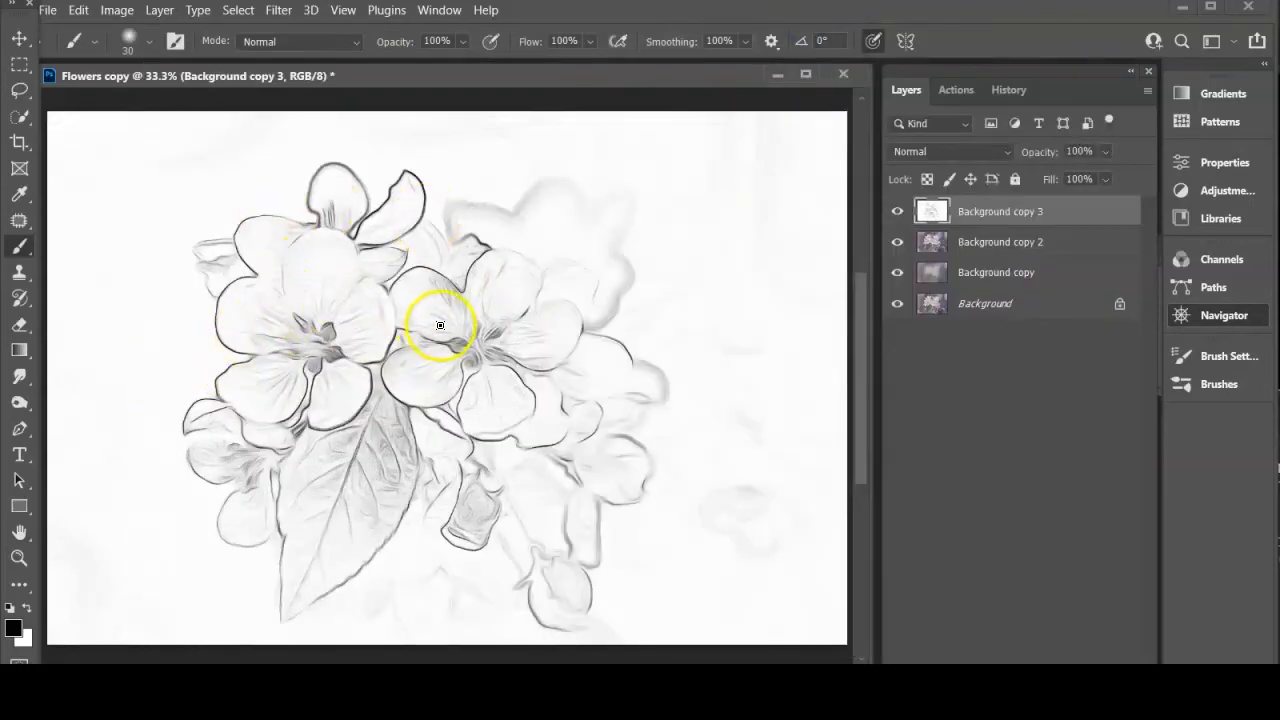
Set the Background copy 3 layer's blend mode to Multiply and the Background copy 2 layer's to Color Dodge
left_click(76, 11)
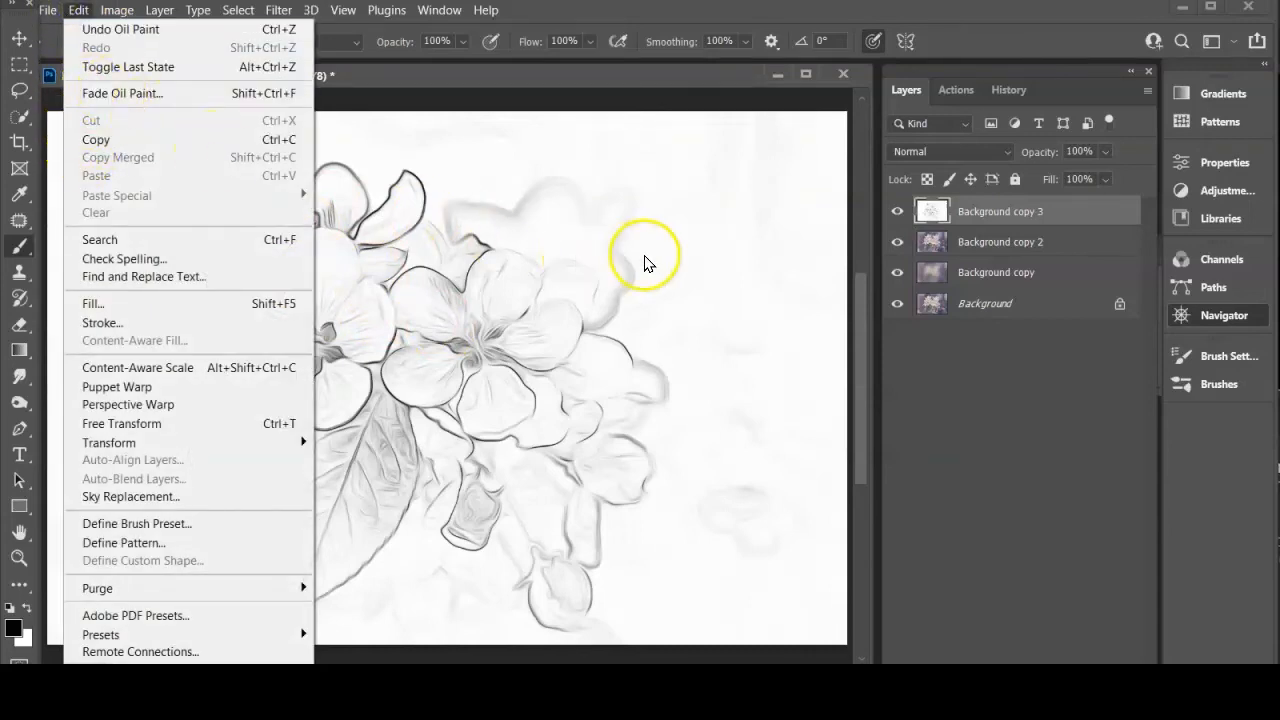
left_click(1006, 147)
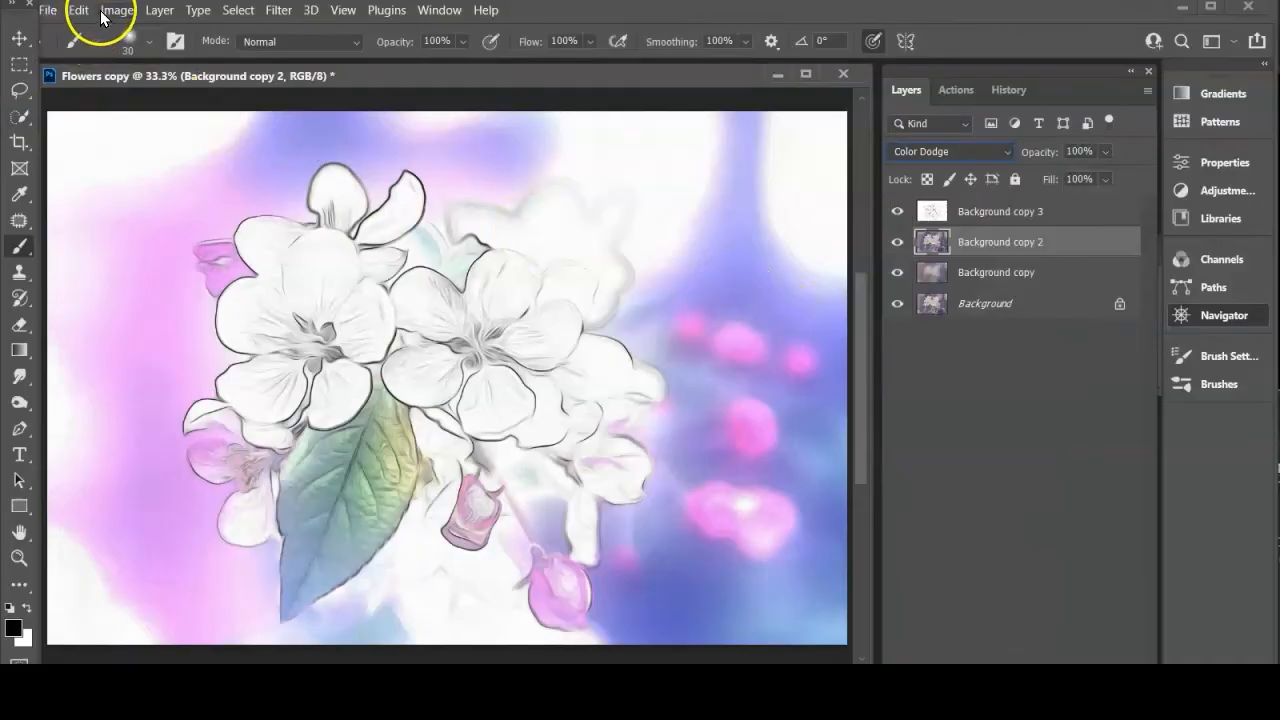
Invert the colors of the Background copy 2 layer
left_click(108, 8)
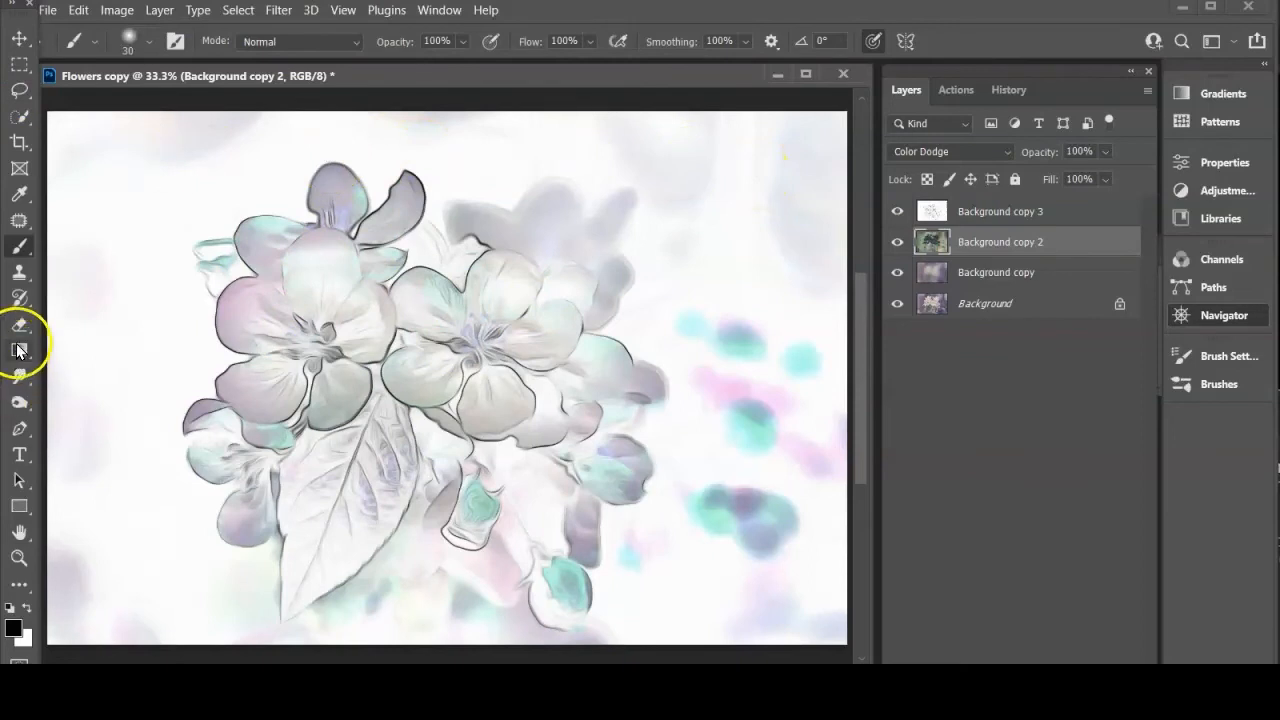
Try painting freehand strokes across the flowers on the Background copy 2 layer with the 30 px Soft Round brush
left_click(18, 247)
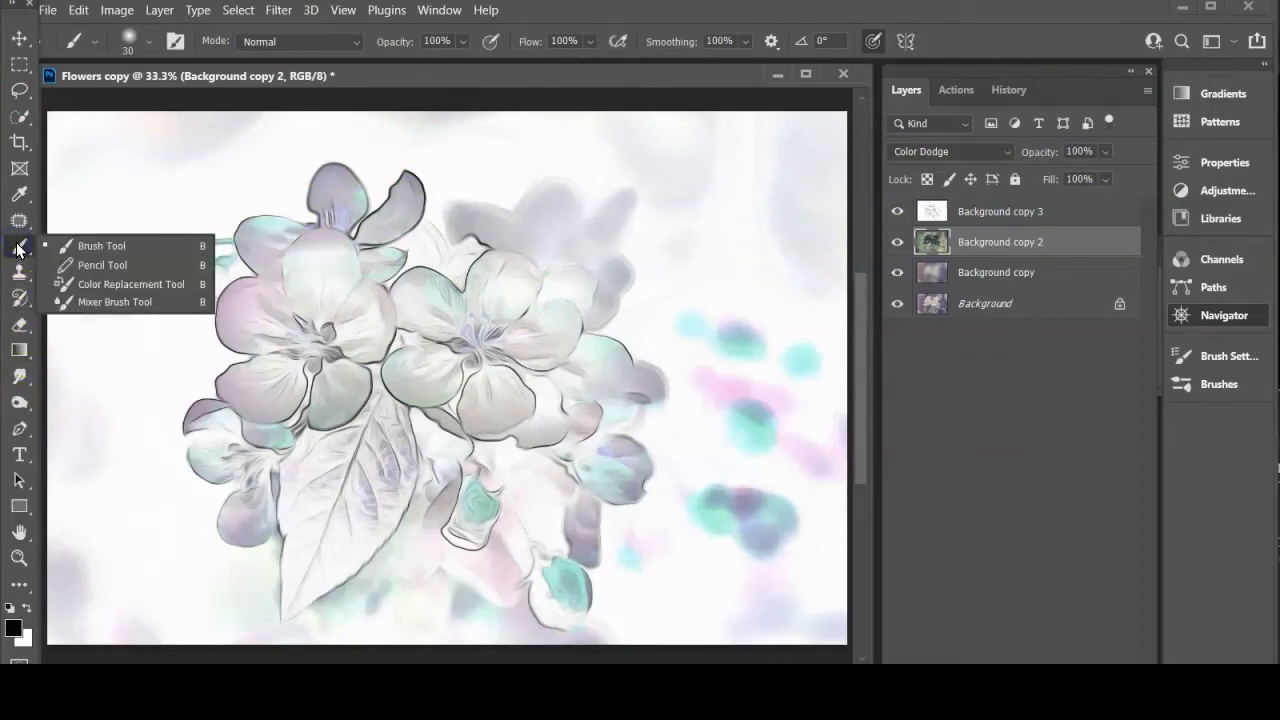
left_click(77, 245)
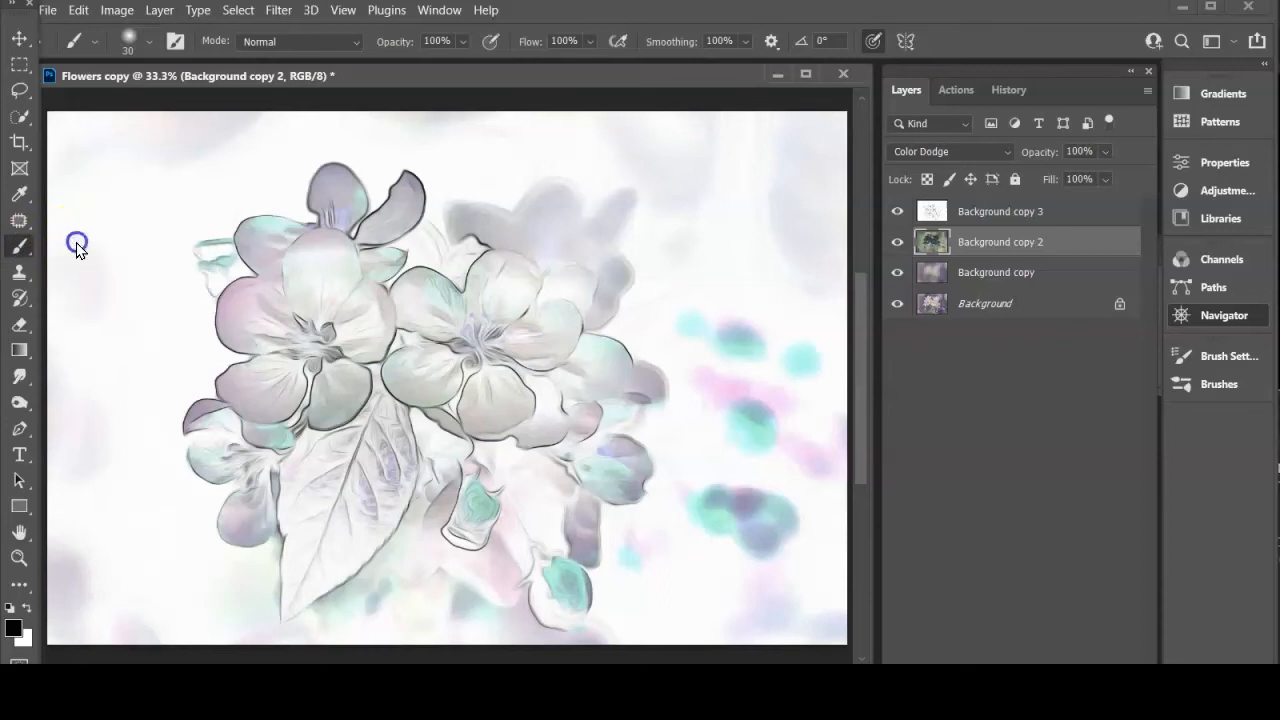
left_click(149, 42)
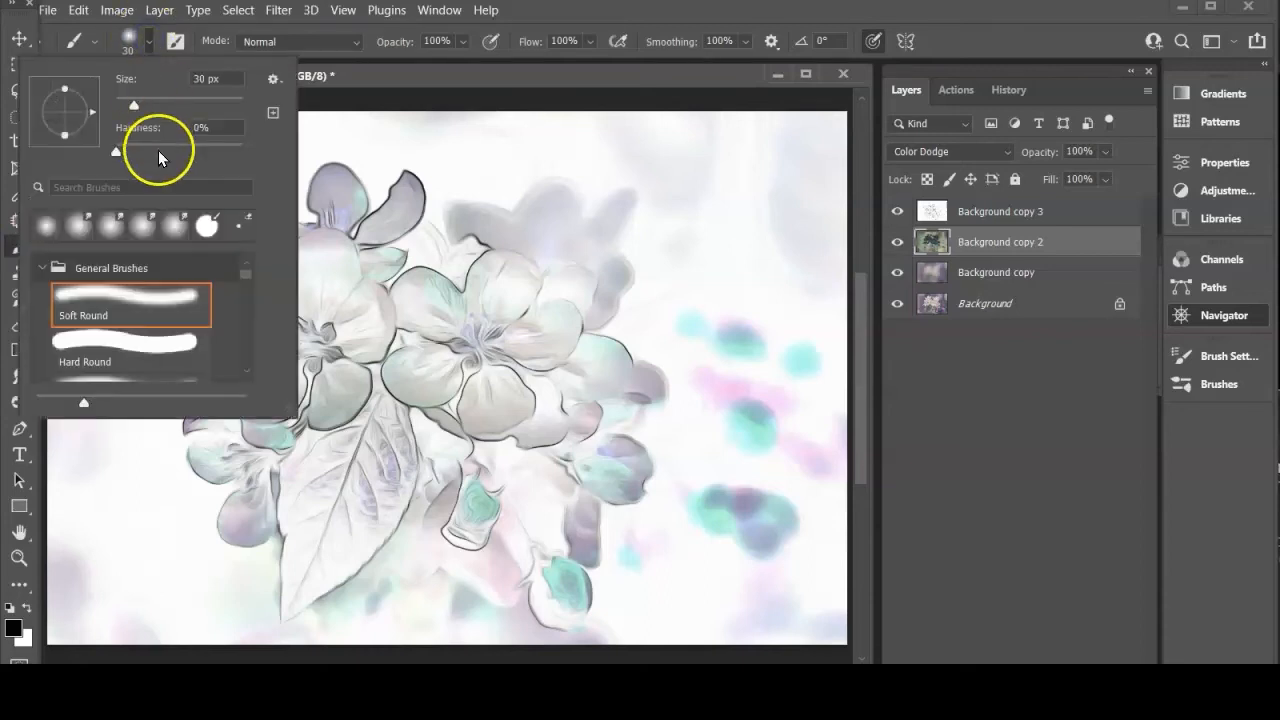
scroll(100, 345, "down", 2)
scroll(90, 352, "down", 5)
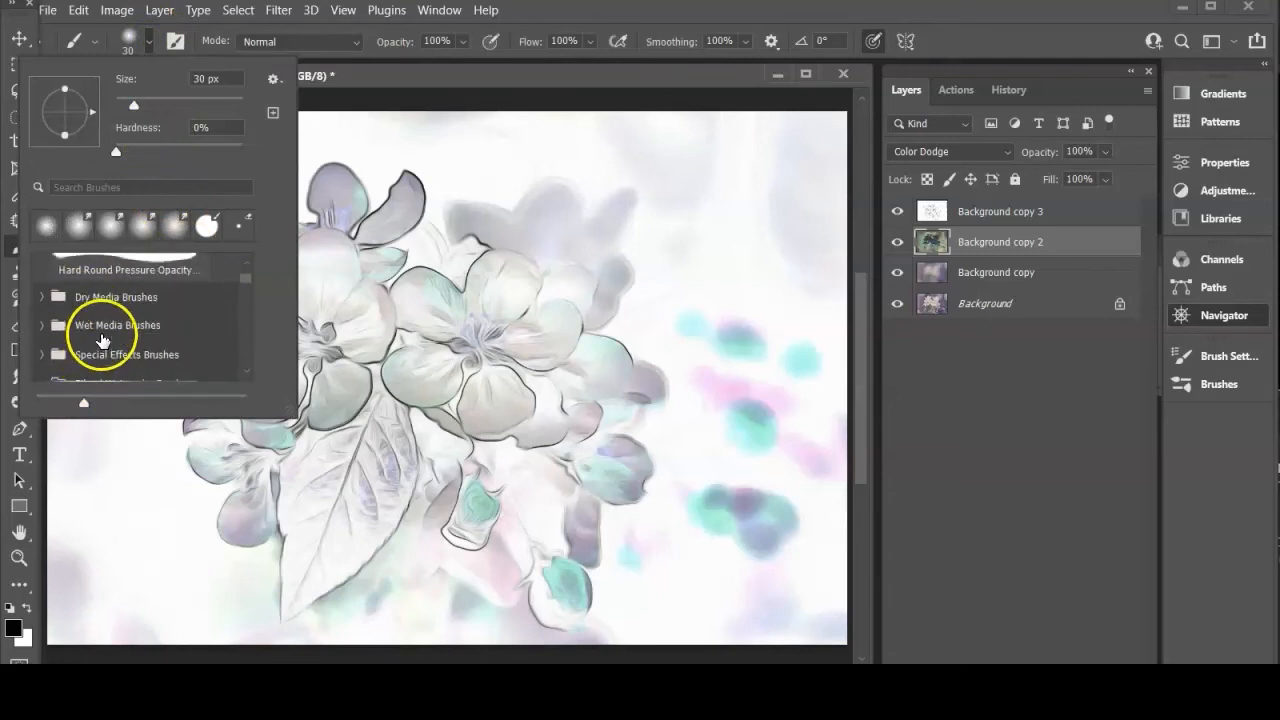
left_click(100, 325)
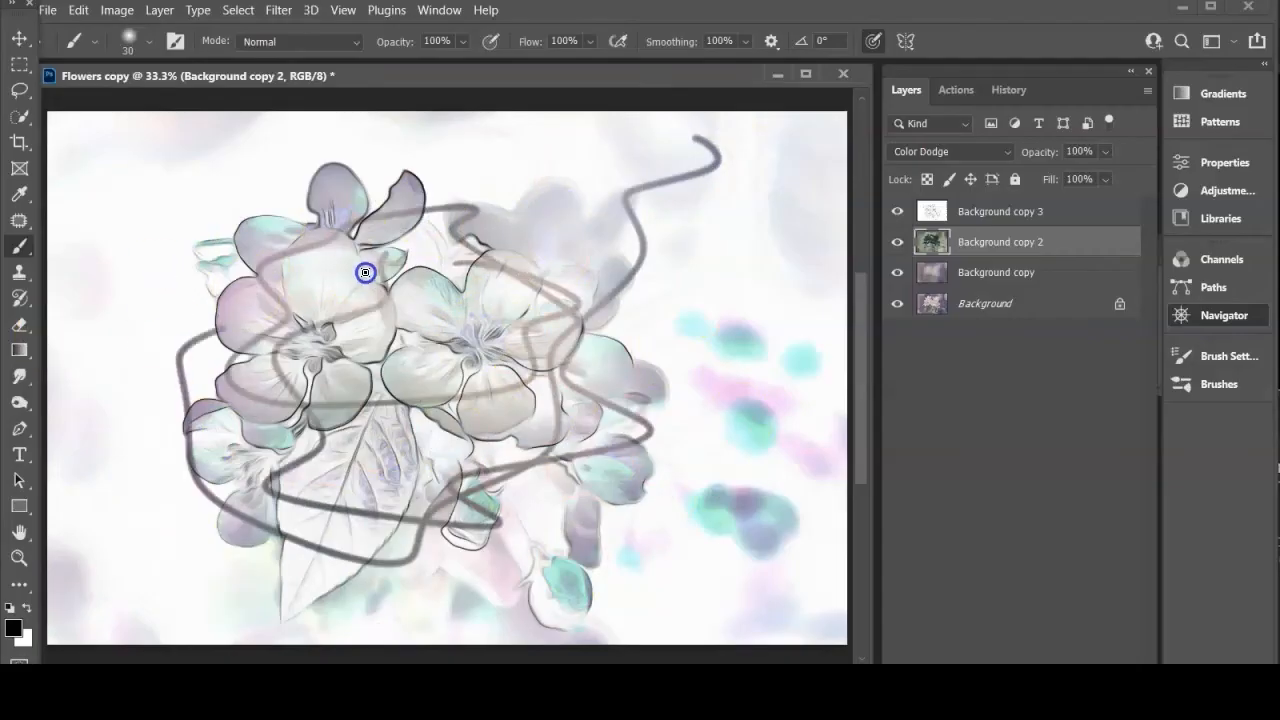
mouse_move(366, 271)
left_mouse_down()
mouse_move(526, 281)
mouse_move(493, 350)
mouse_move(401, 423)
mouse_move(302, 391)
mouse_move(349, 335)
mouse_move(444, 303)
mouse_move(612, 347)
mouse_move(538, 417)
mouse_move(457, 409)
left_mouse_up()
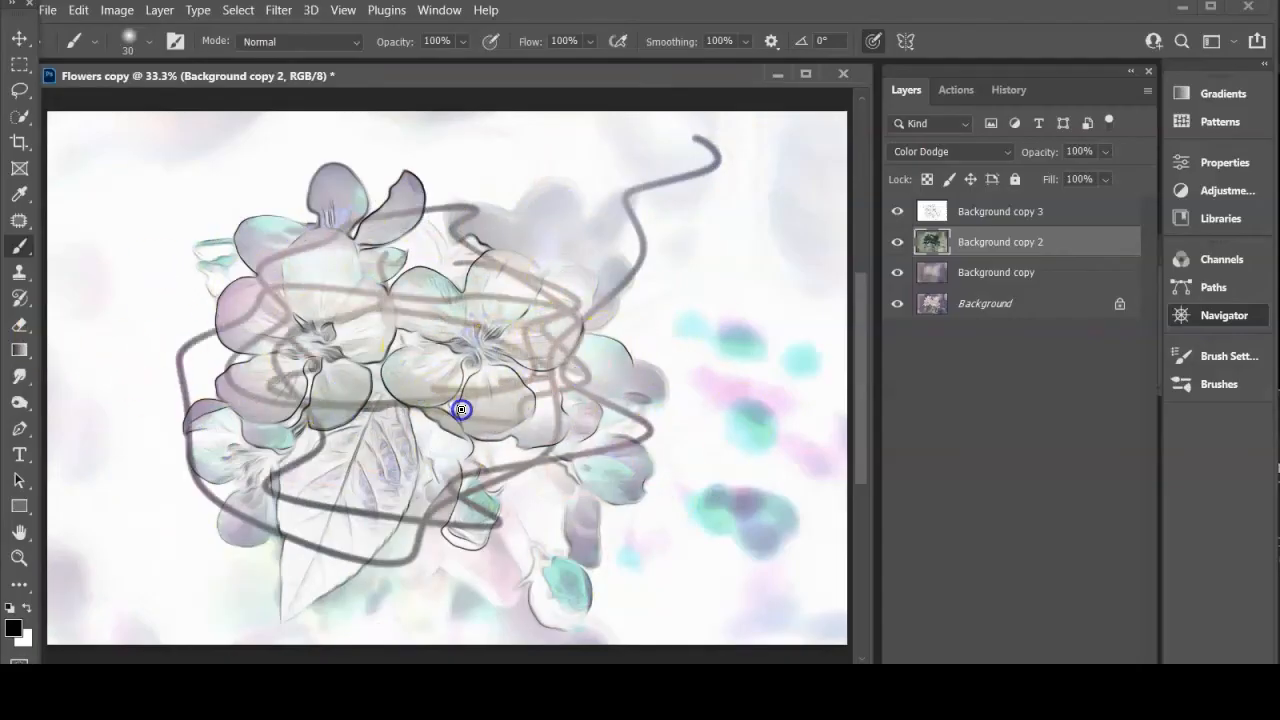
Revert the document history to the Invert state to discard the brush strokes, and return to the layer list
left_click(1006, 89)
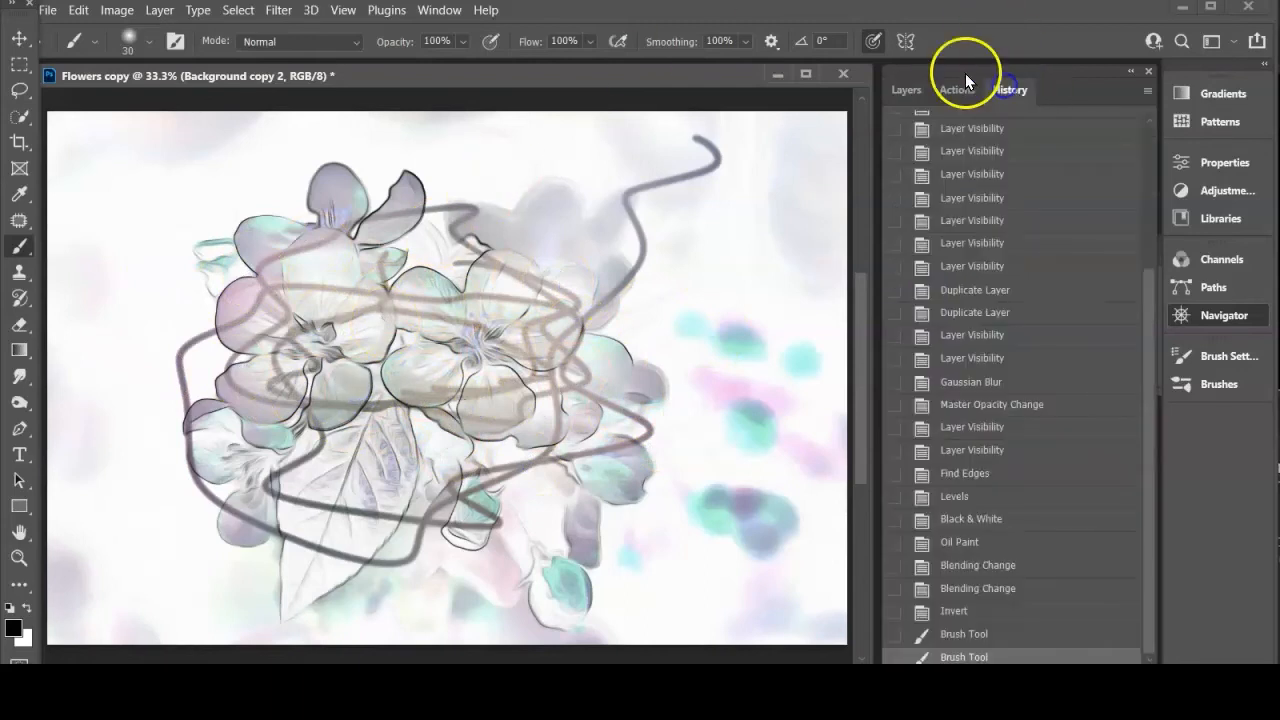
left_click(955, 610)
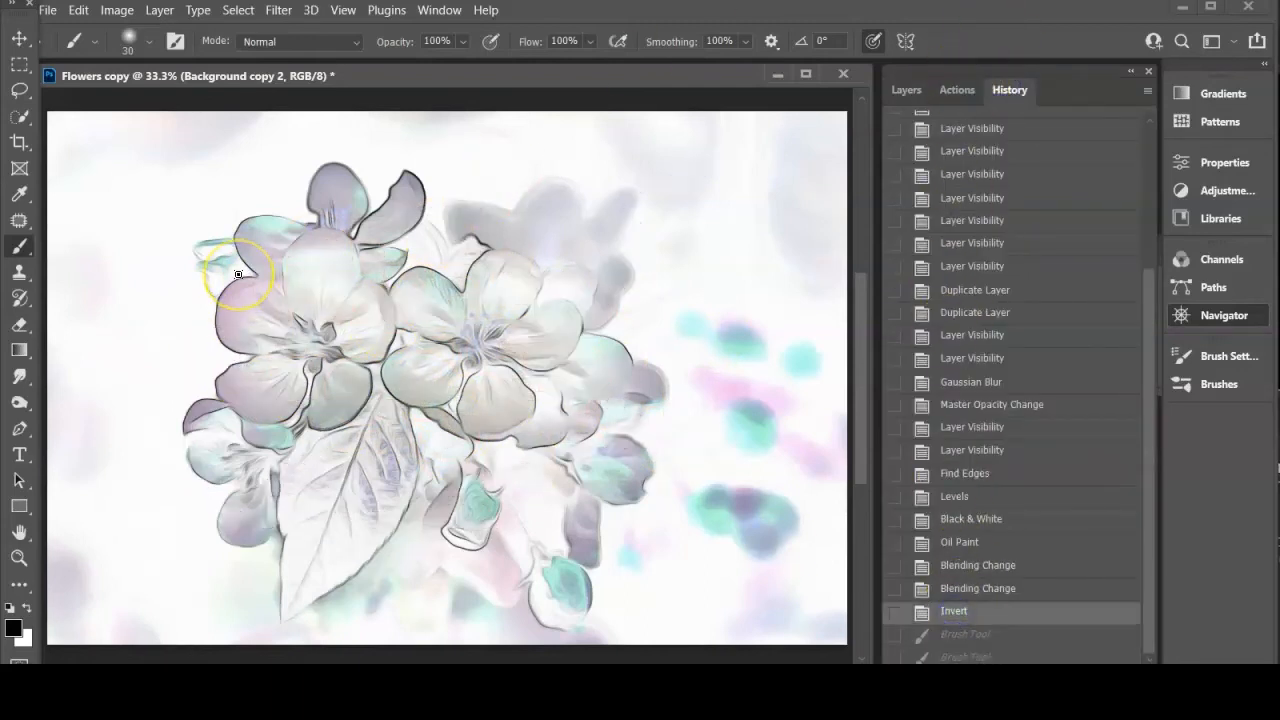
left_click(908, 88)
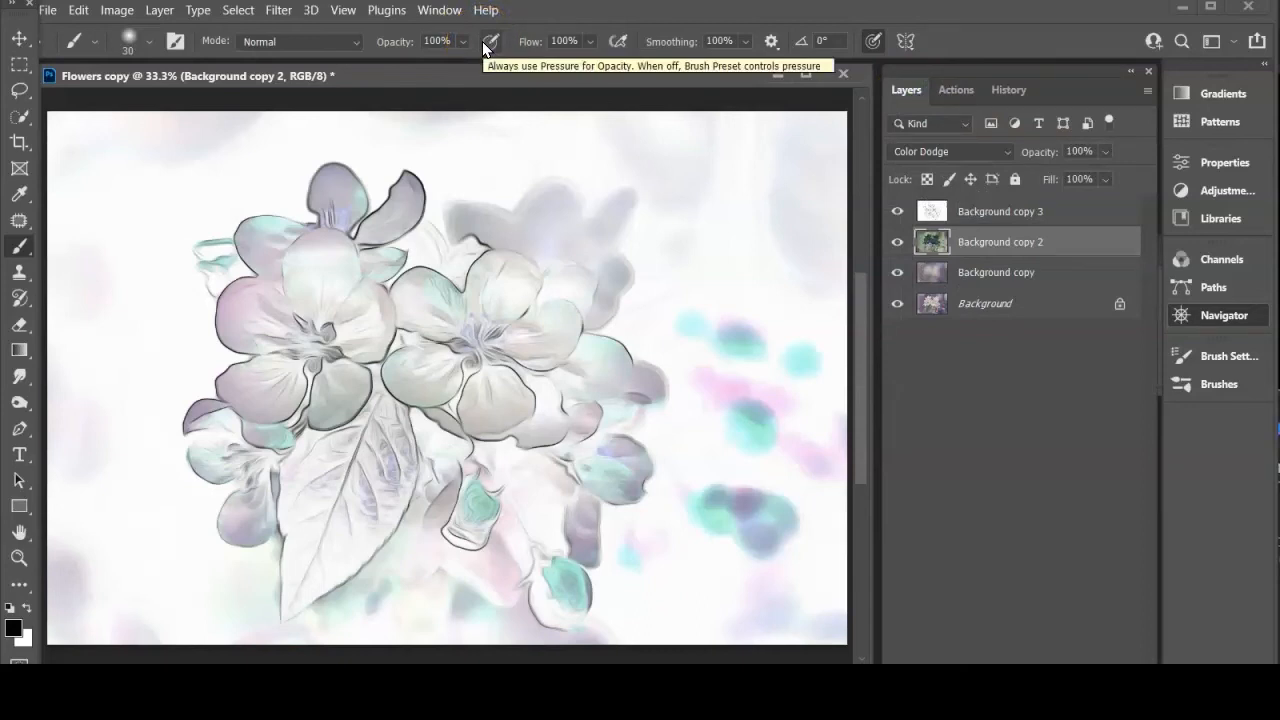
Apply the Solarize stylize filter to the Background copy 2 layer
left_click(278, 10)
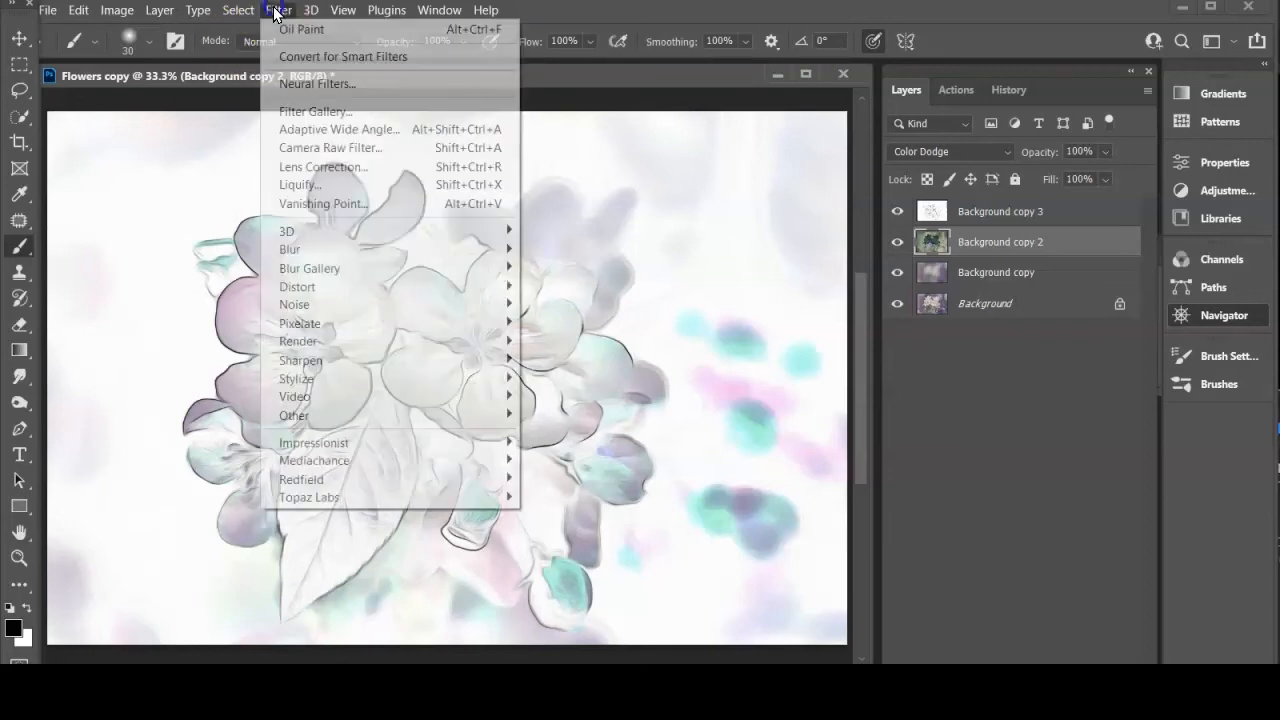
mouse_move(302, 362)
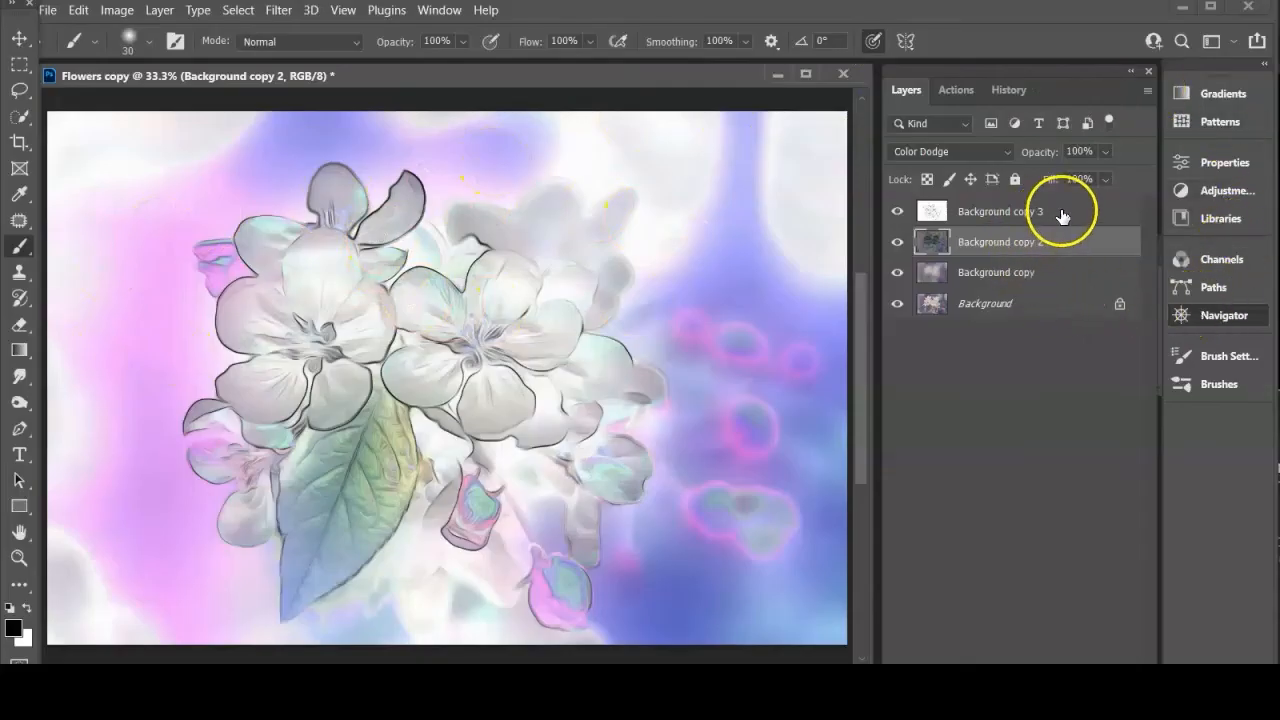
Lower the opacity of the Background copy 3 layer to 63%
left_click(1062, 214)
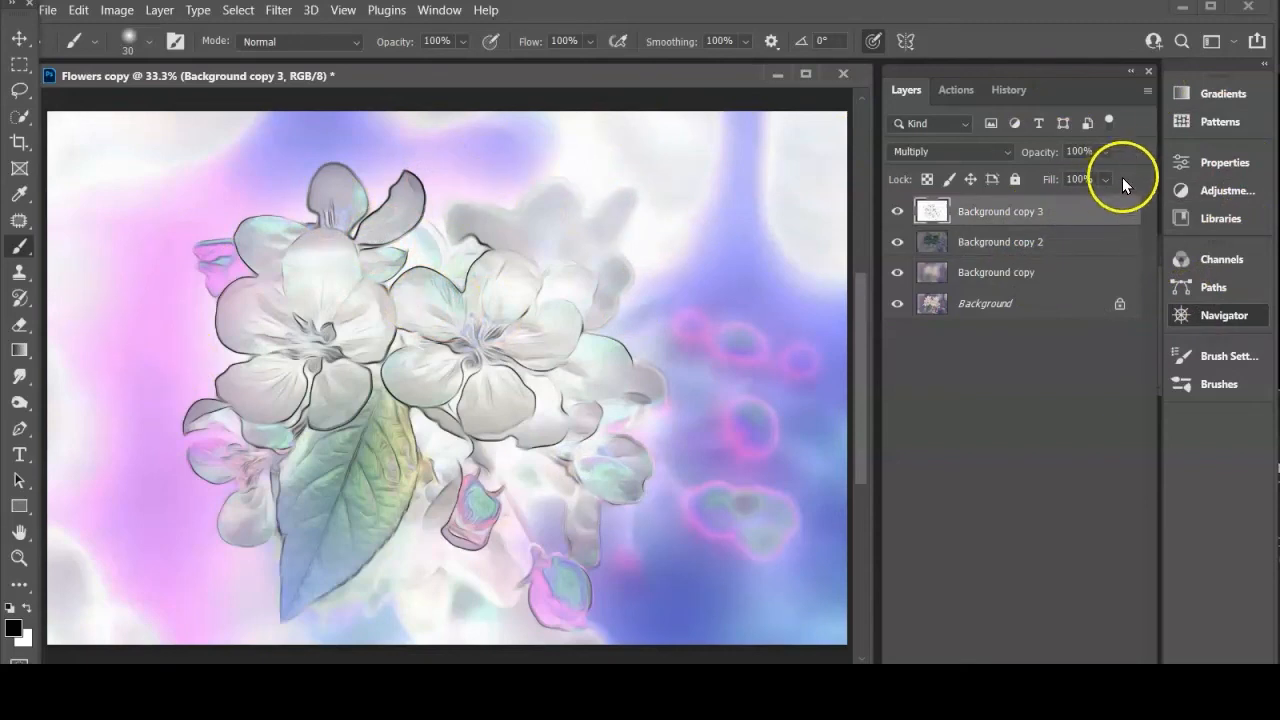
left_click(1106, 151)
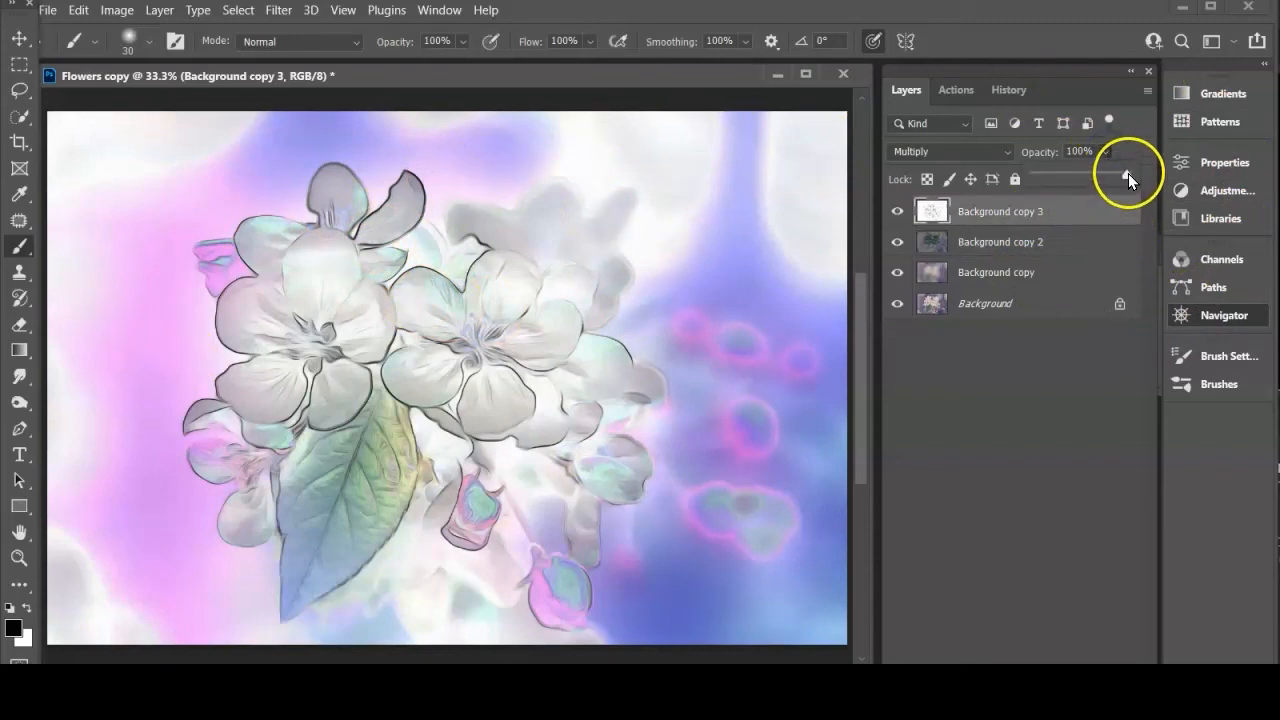
left_click_drag(1128, 176, 1094, 191)
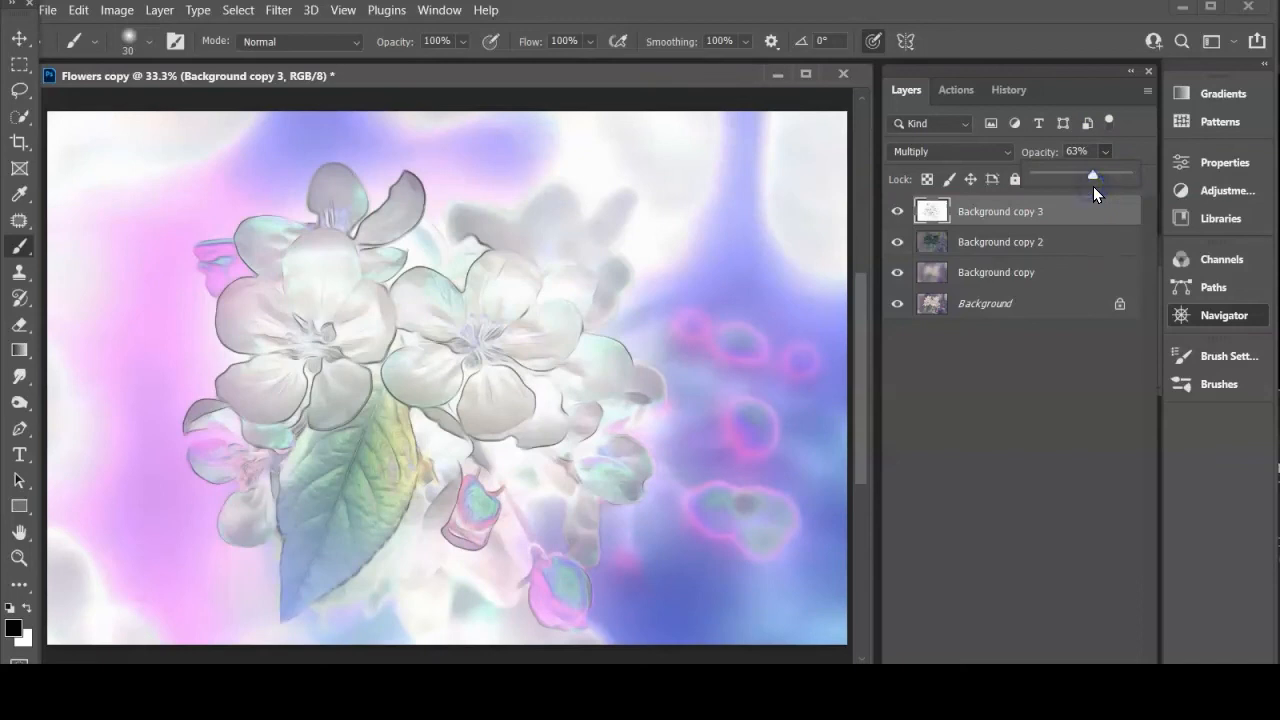
left_click(1022, 200)
Stamp all visible layers into a new merged layer above Background copy 3, keeping the original layers
left_click(160, 10)
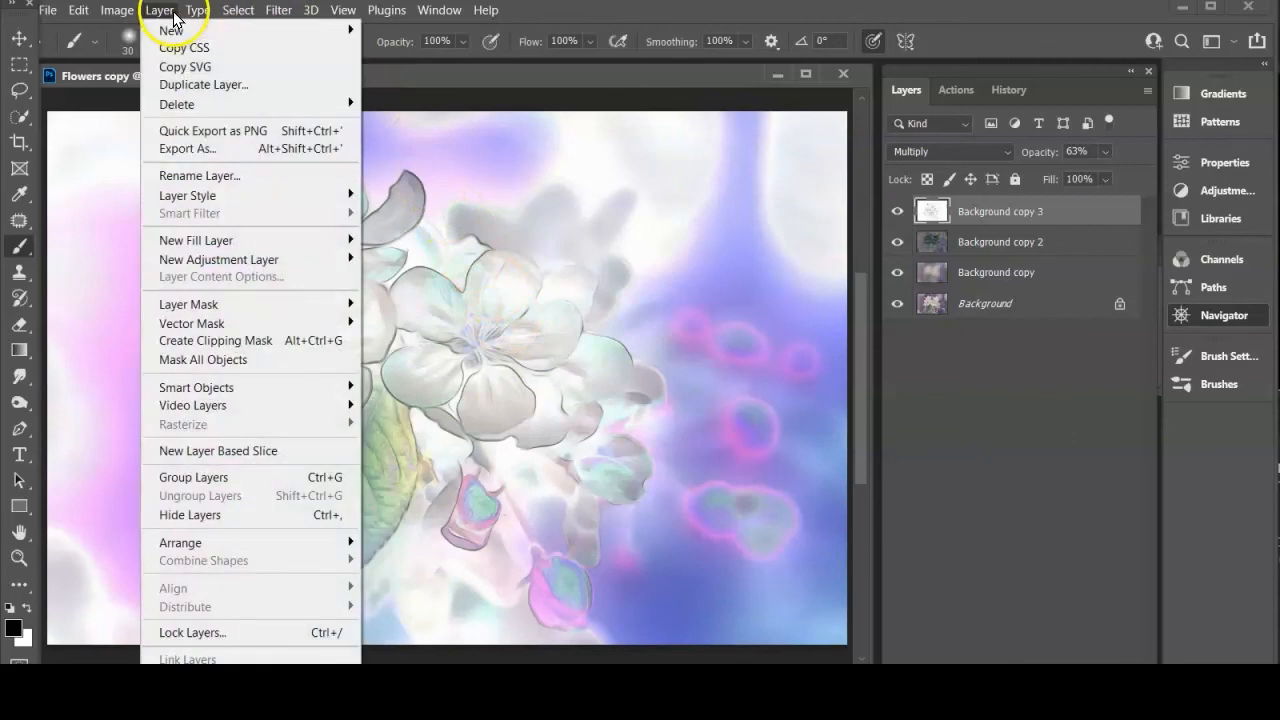
mouse_move(176, 31)
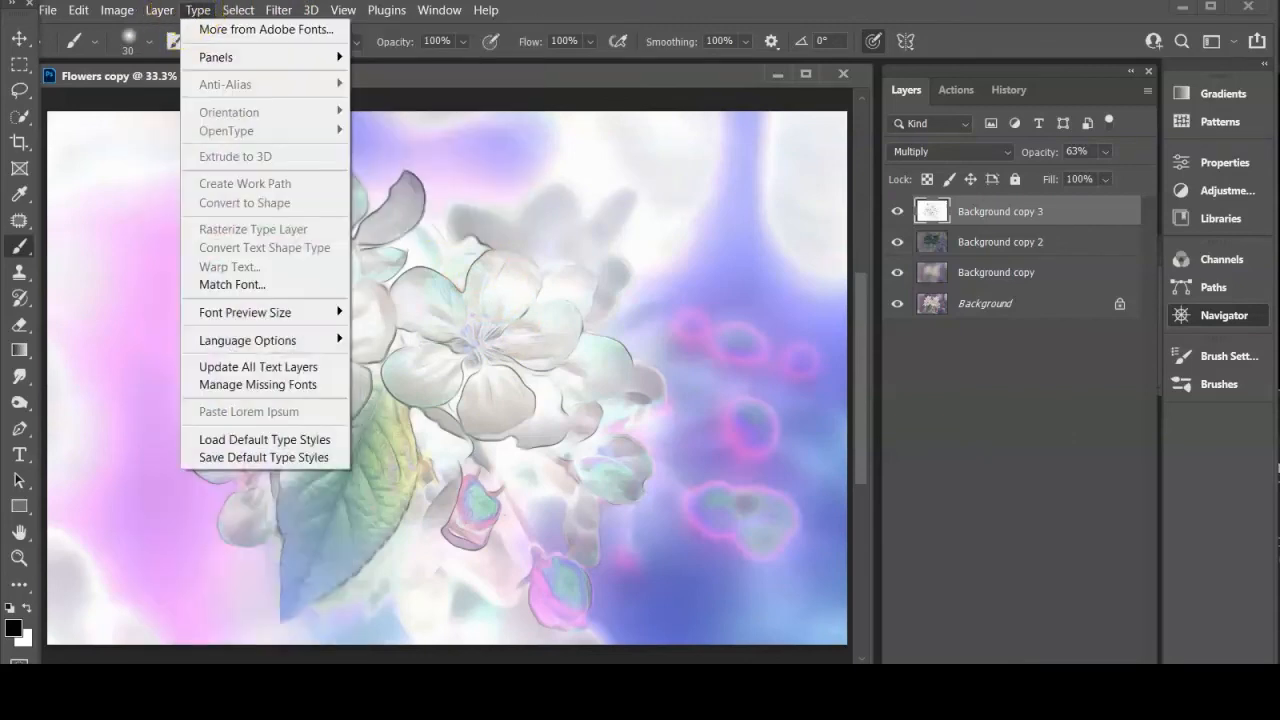
left_click(198, 11)
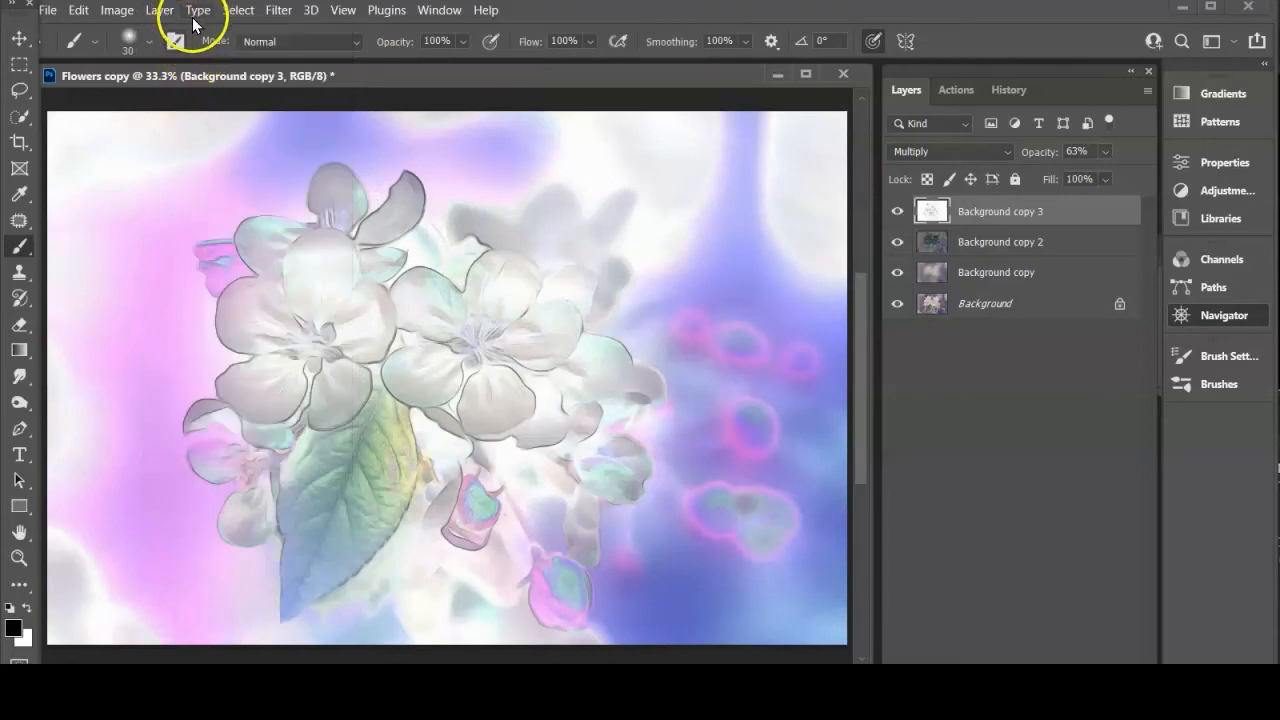
left_click(160, 10)
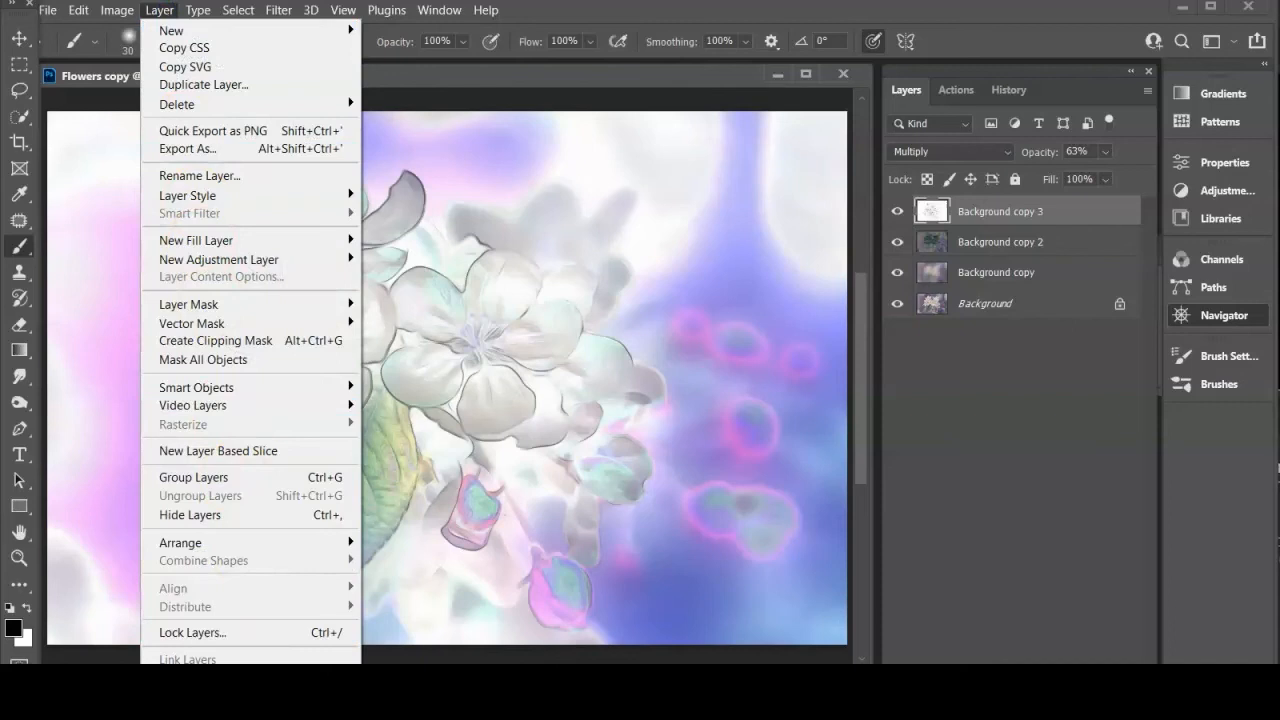
left_click(230, 716, "alt")
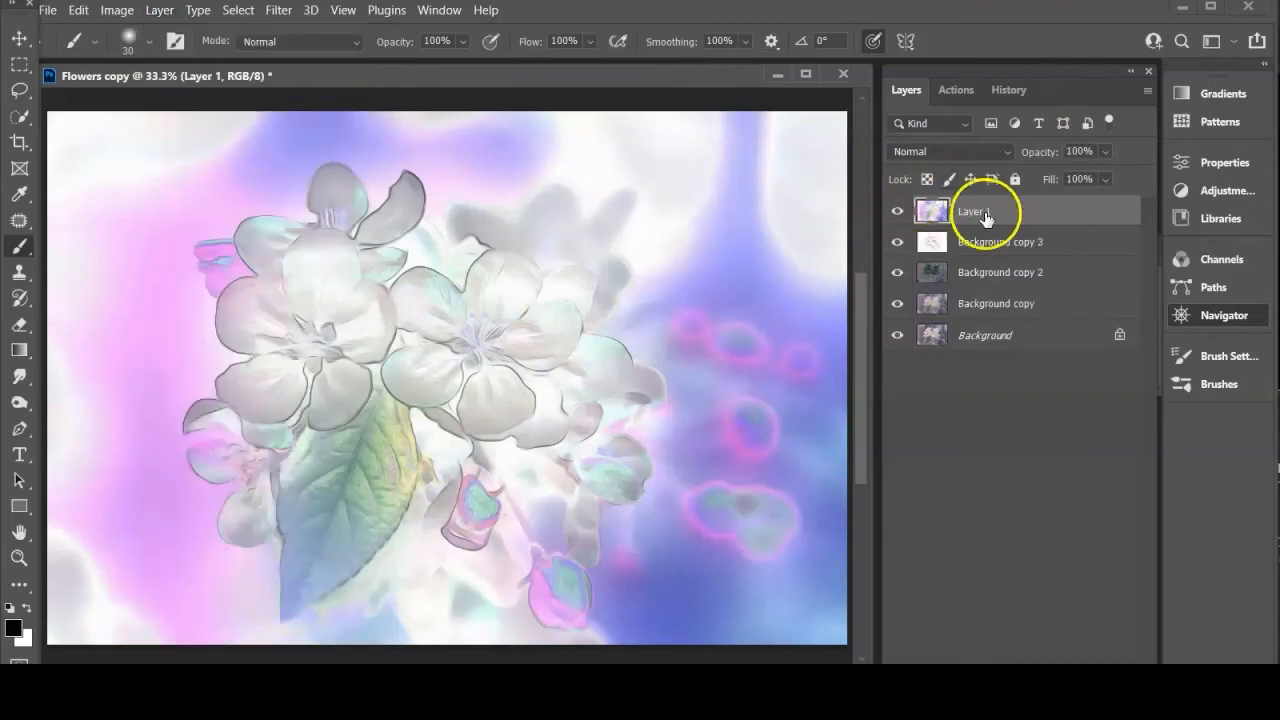
Duplicate Layer 1 at the top of the stack and start the Camera Raw Filter on the copy
left_click_drag(1034, 212, 1081, 662)
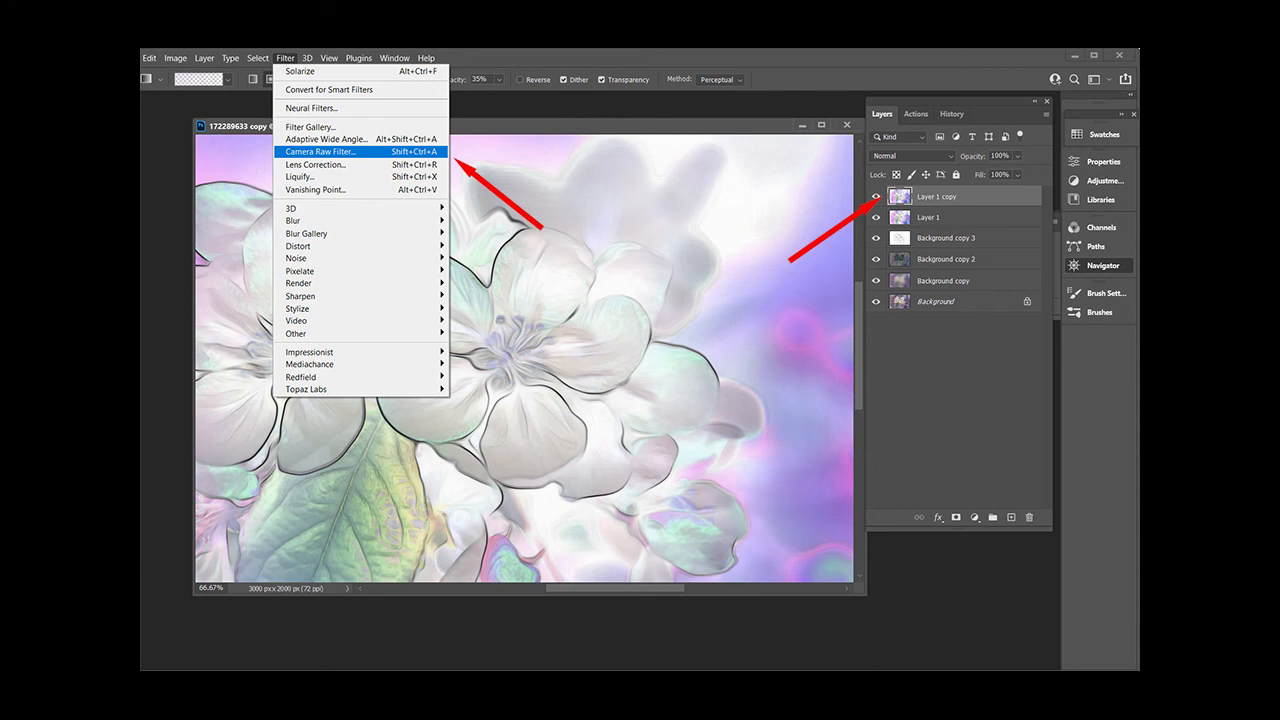
left_click(350, 150)
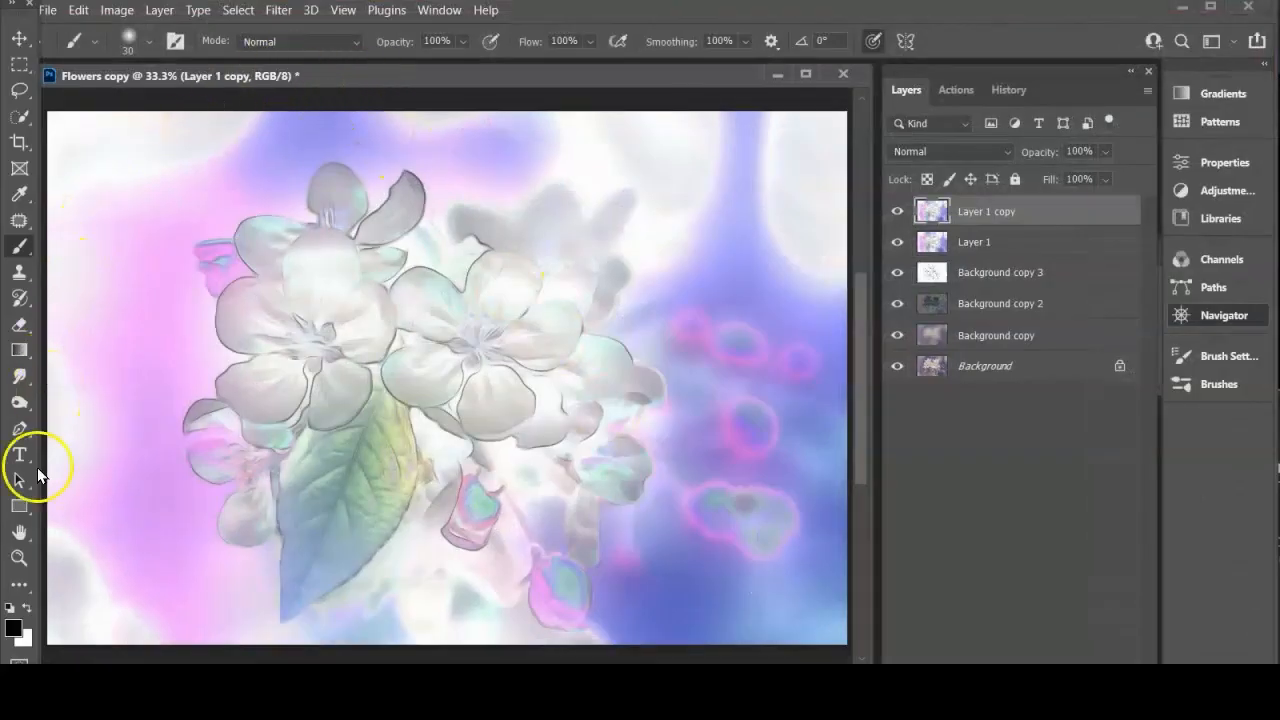
Set up the Gradient tool with the foreground-to-transparent preset from the Basics group
left_click(18, 402)
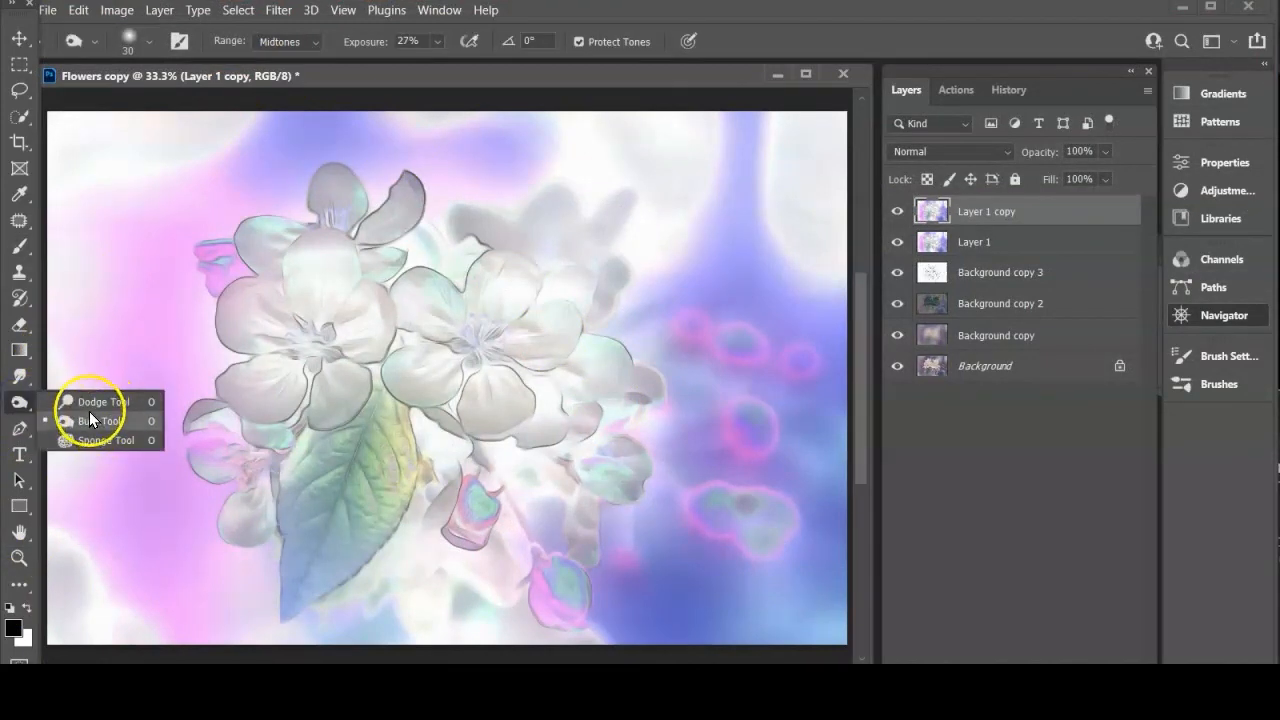
left_click(18, 351)
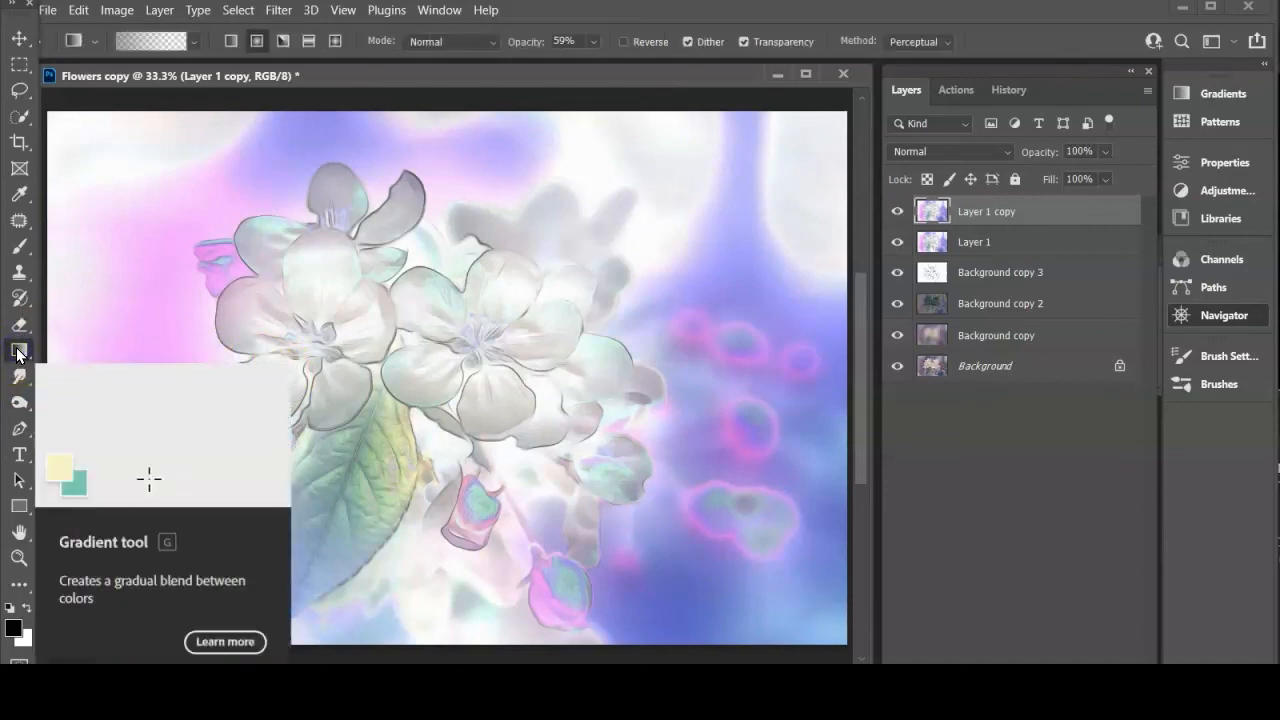
left_click(195, 45)
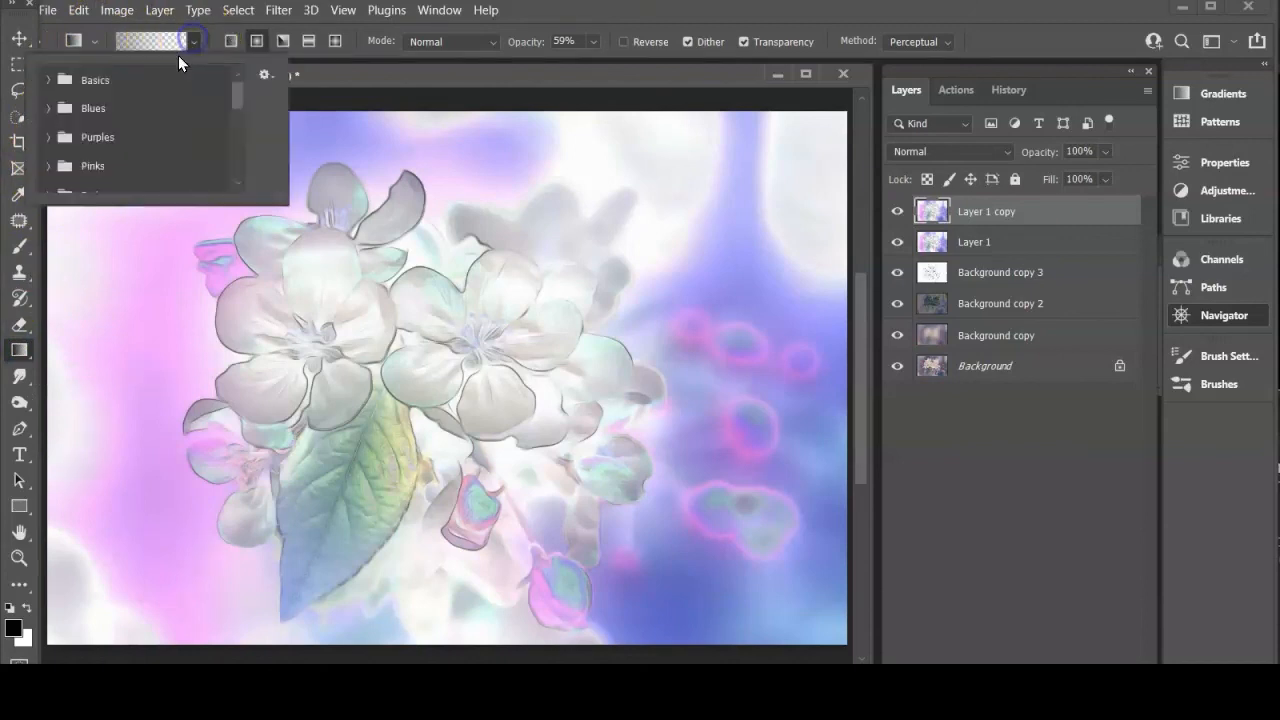
left_click(45, 80)
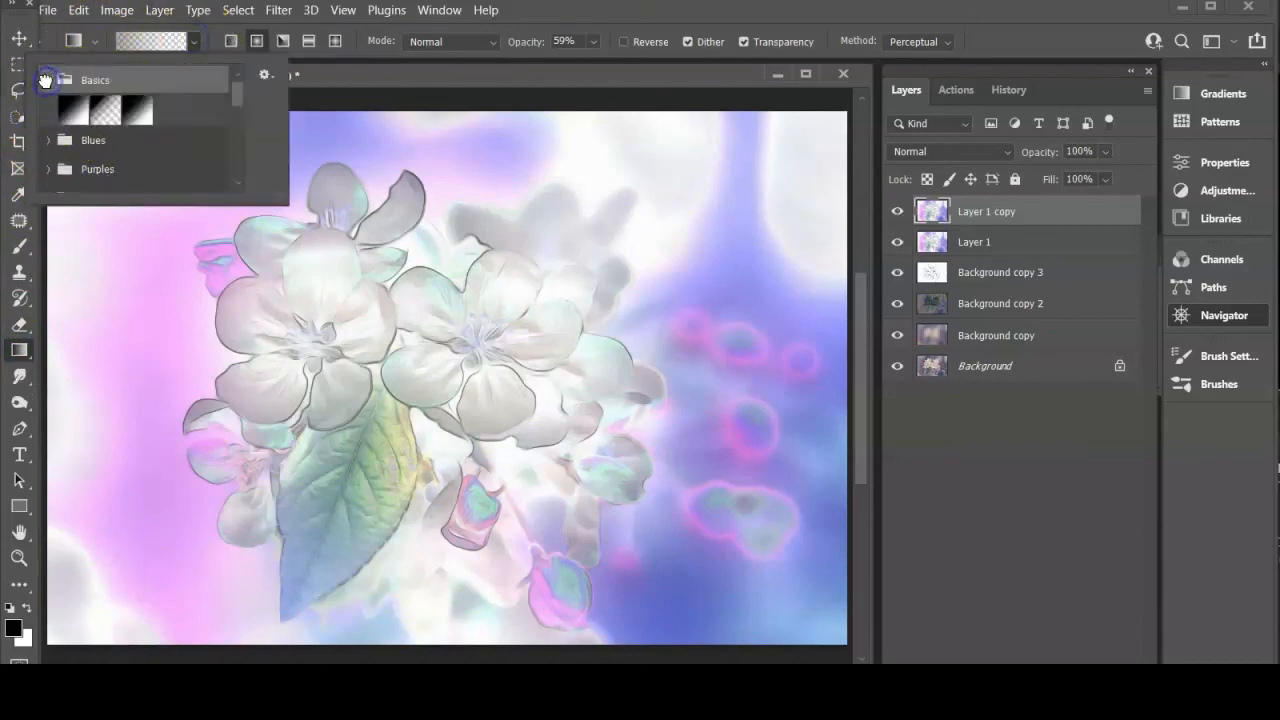
left_click(110, 110)
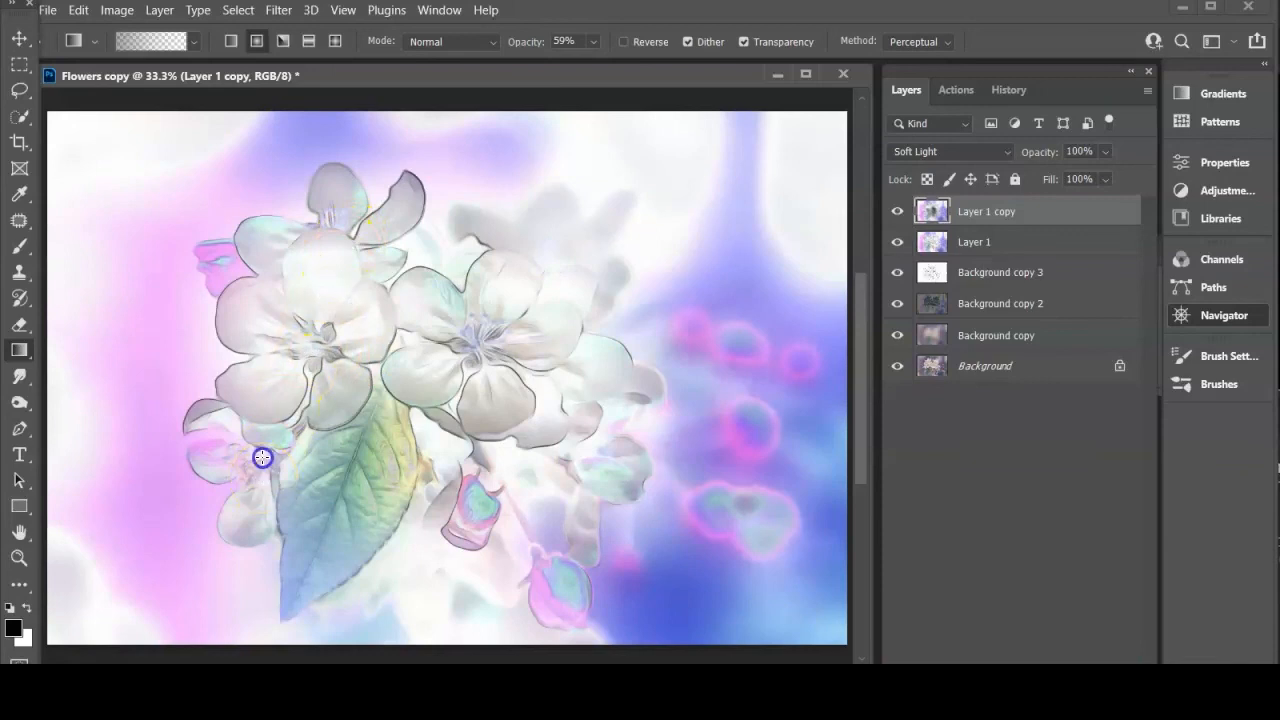
On Layer 1 copy in Soft Light mode, draw short radial black-to-transparent gradients at 59% opacity across the leaf, petals and buds
left_click_drag(364, 443, 409, 302)
left_click_drag(385, 187, 385, 157)
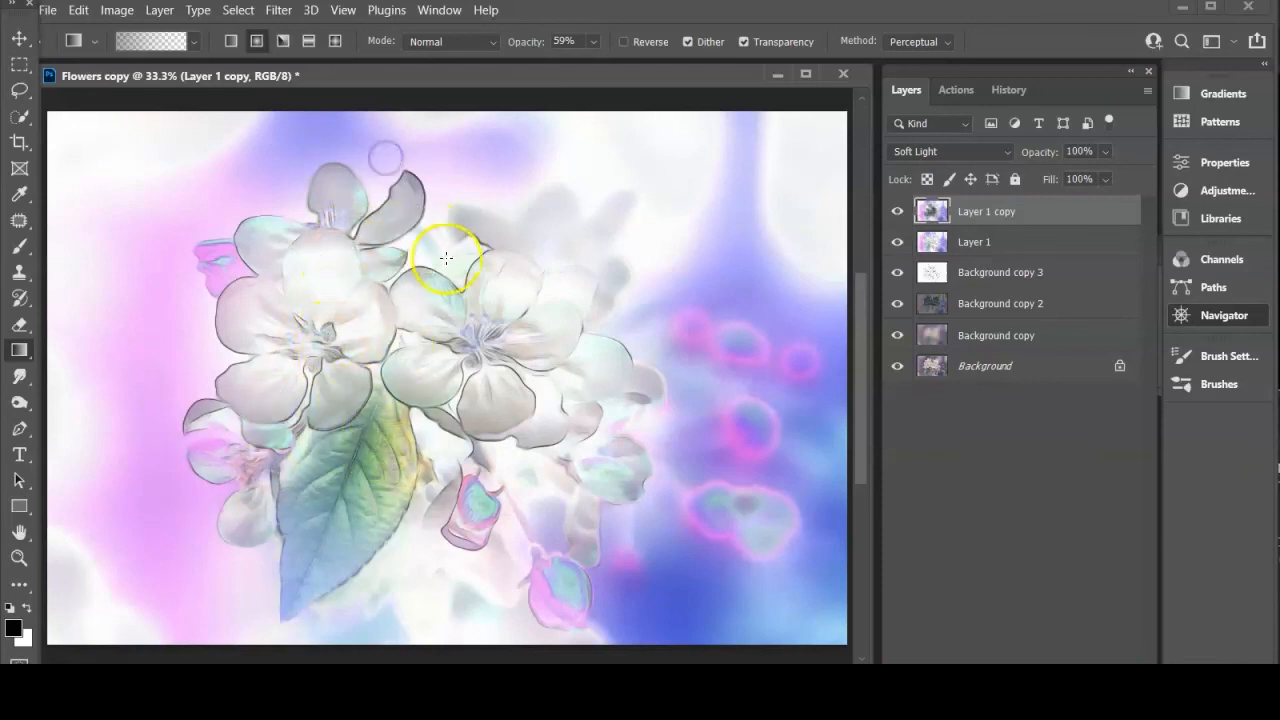
left_click_drag(484, 268, 552, 182)
left_click_drag(566, 310, 585, 198)
left_click_drag(294, 271, 268, 159)
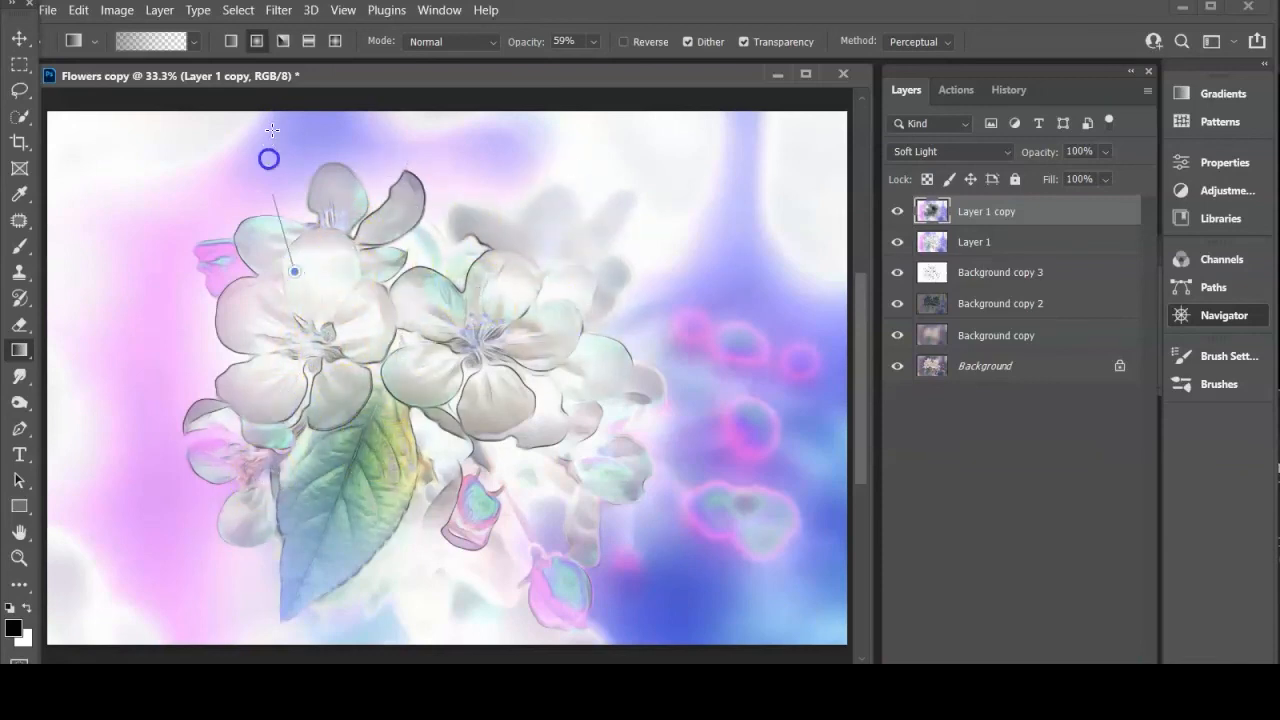
left_click_drag(497, 509, 689, 380)
left_click_drag(601, 423, 620, 297)
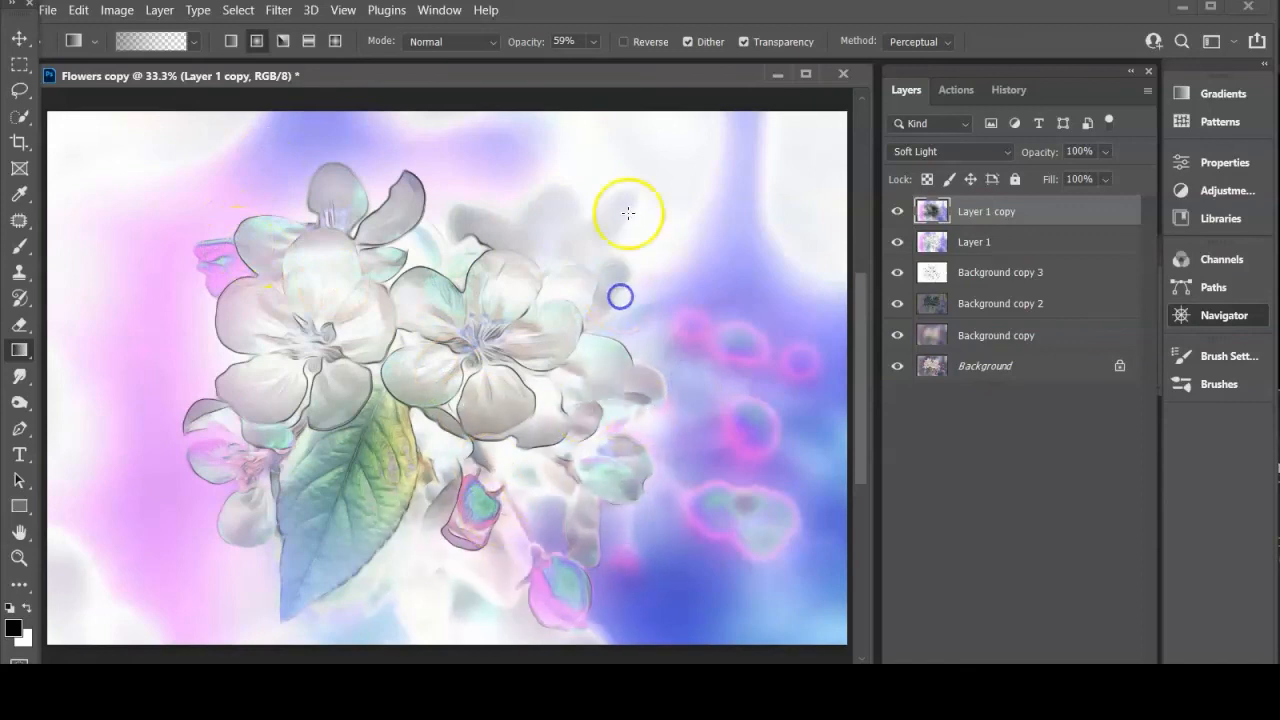